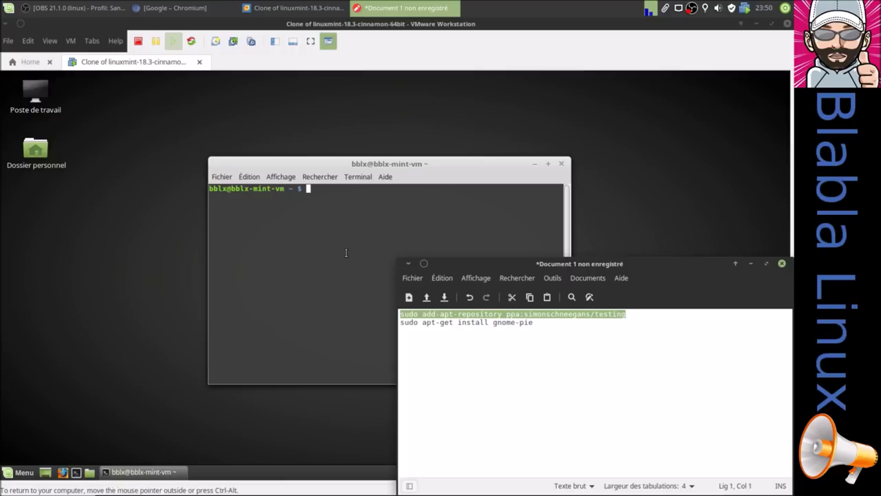
- Run sudo add-apt-repository ppa:simonschneegans/testing in the terminal, enter the account password and confirm adding the repository
{"action": "left_click", "coordinate": [368, 301]}
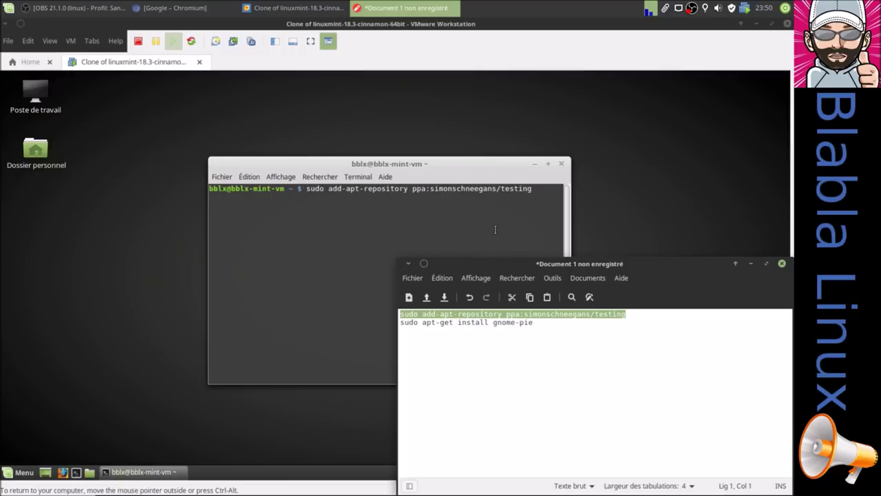
{"action": "key", "text": "Return"}
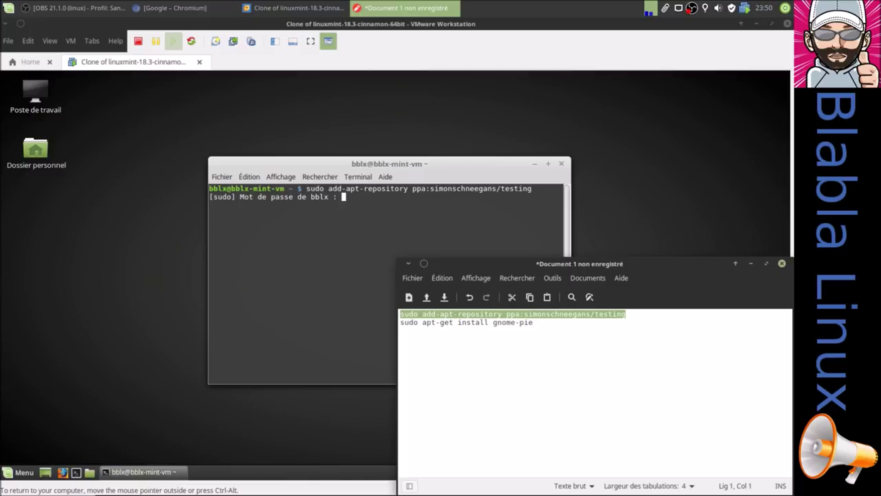
{"action": "key", "text": "Return"}
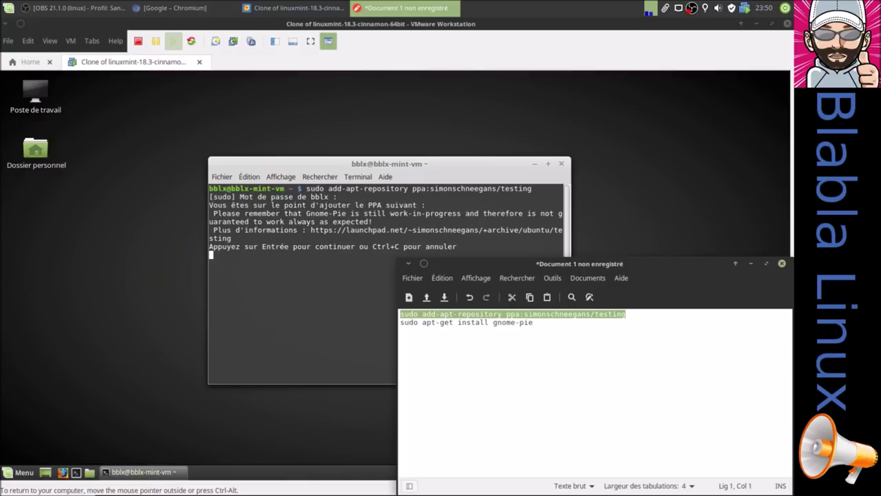
{"action": "key", "text": "Return"}
- Move the terminal clear of the text document and refresh the package lists with sudo apt update
{"action": "left_click_drag", "start_coordinate": [463, 163], "coordinate": [281, 102]}
{"action": "type", "text": "s"}
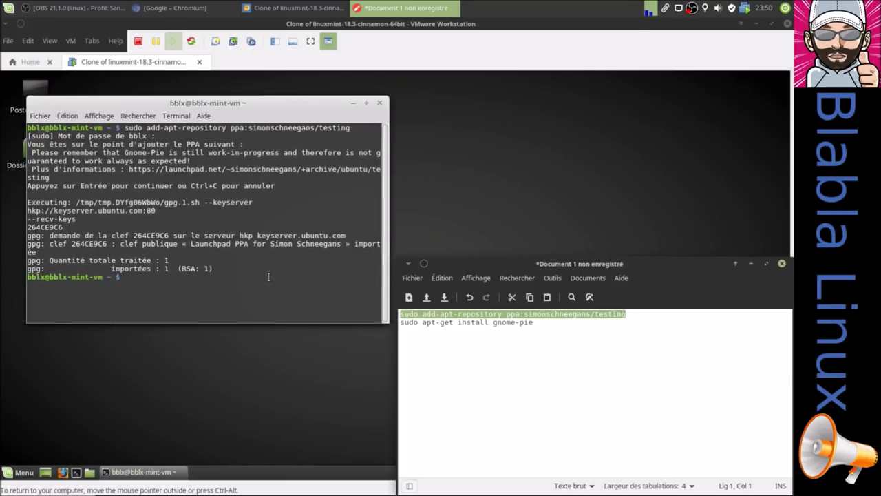
{"action": "type", "text": "udo apt update"}
{"action": "key", "text": "Return"}
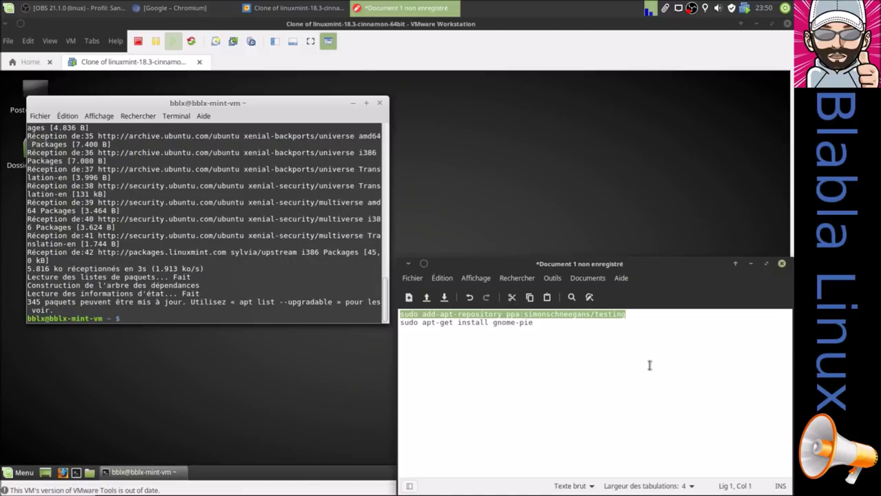
- Close the notes document without saving and move the terminal window back toward the middle of the desktop
{"action": "left_click", "coordinate": [782, 263]}
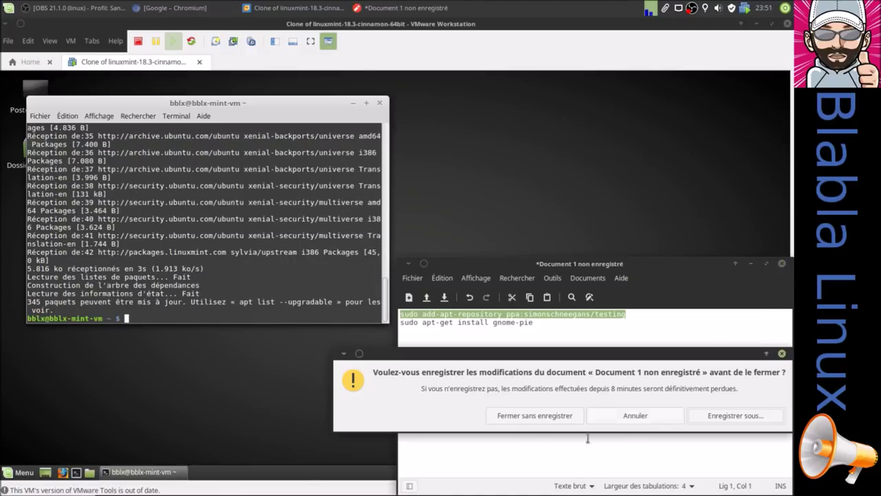
{"action": "left_click", "coordinate": [504, 418]}
{"action": "left_click_drag", "start_coordinate": [267, 104], "coordinate": [397, 117]}
- Install Gnome-Pie with sudo apt install gnome-pie, accept the additional packages, and close the terminal once the installation is complete
{"action": "key", "text": "Up"}
{"action": "key", "text": "BackSpace"}
{"action": "key", "text": "BackSpace"}
{"action": "key", "text": "BackSpace"}
{"action": "key", "text": "BackSpace"}
{"action": "key", "text": "BackSpace"}
{"action": "key", "text": "BackSpace"}
{"action": "type", "text": "install gnome"}
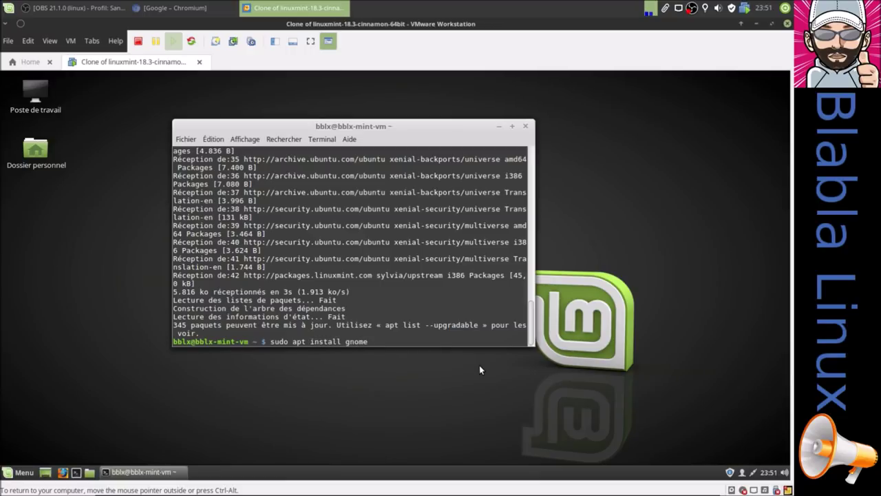
{"action": "type", "text": "-pie"}
{"action": "key", "text": "Return"}
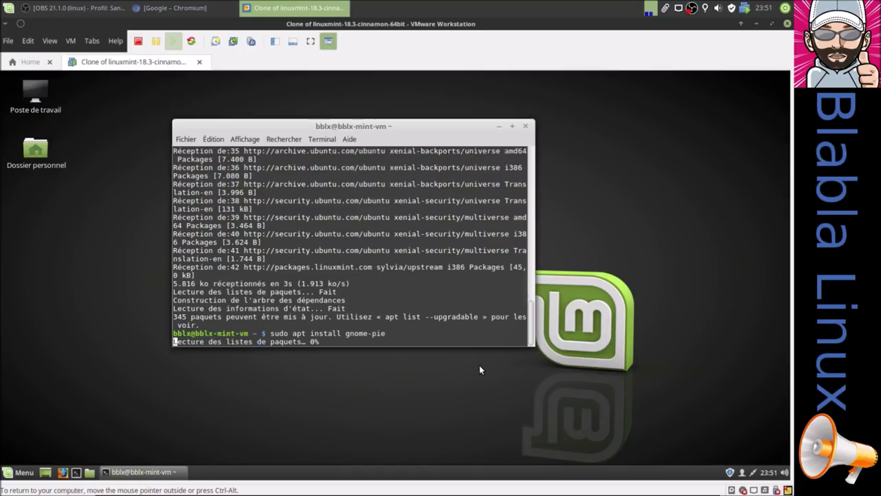
{"action": "type", "text": "o"}
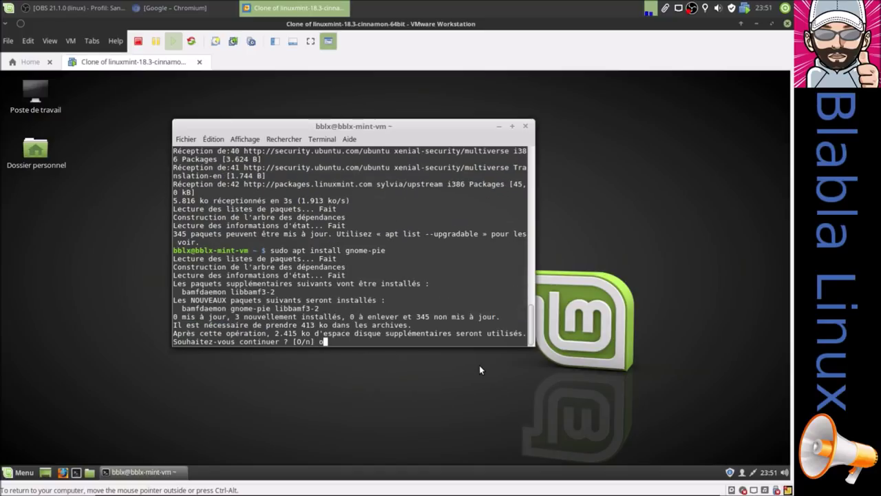
{"action": "key", "text": "Return"}
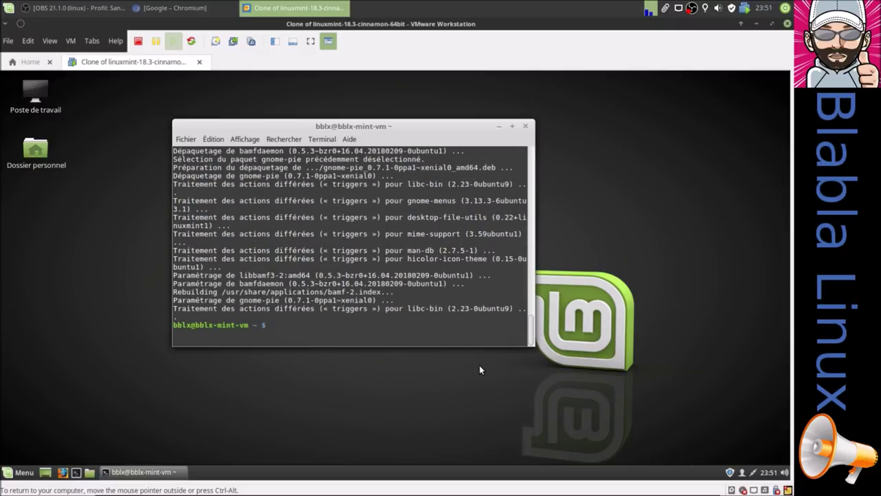
{"action": "left_click", "coordinate": [525, 126]}
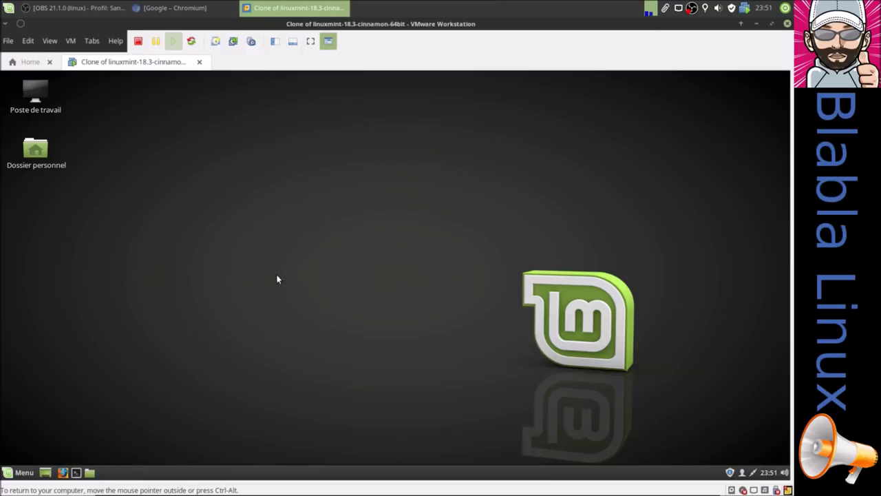
- Find Gnome-Pie among the installed applications with the search term gno and launch it twice to bring up its settings
{"action": "left_click", "coordinate": [12, 472]}
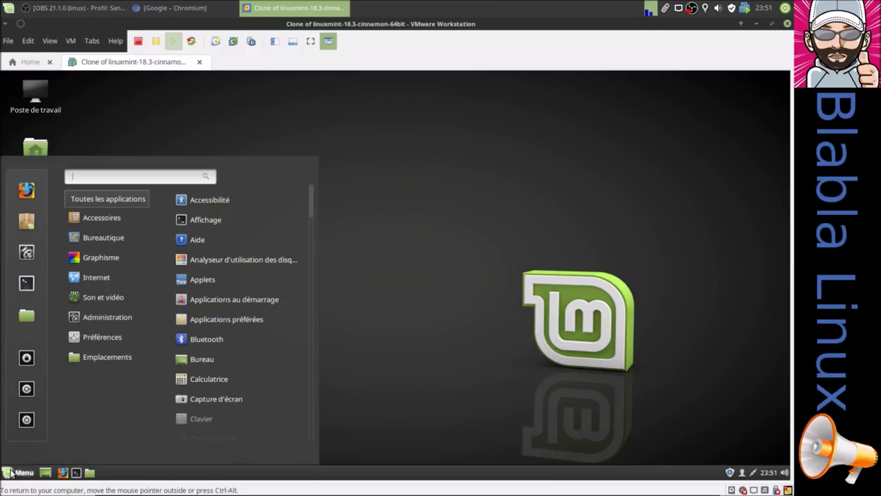
{"action": "type", "text": "gno"}
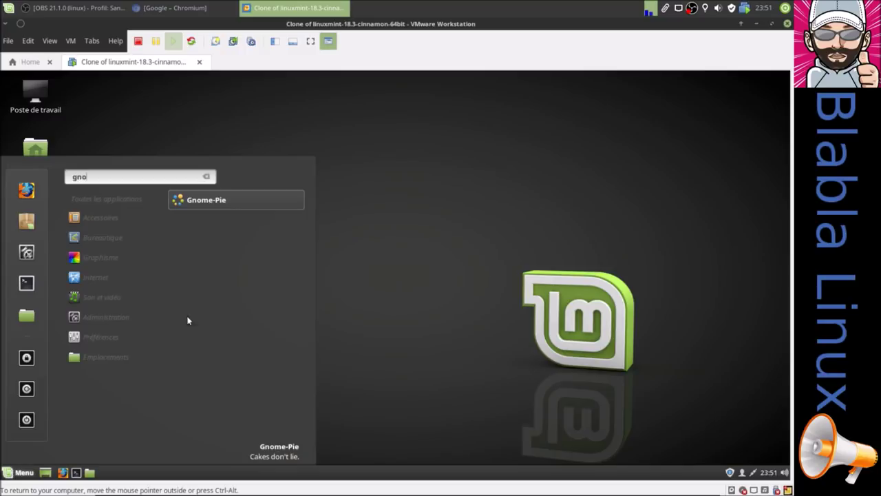
{"action": "left_click", "coordinate": [200, 201]}
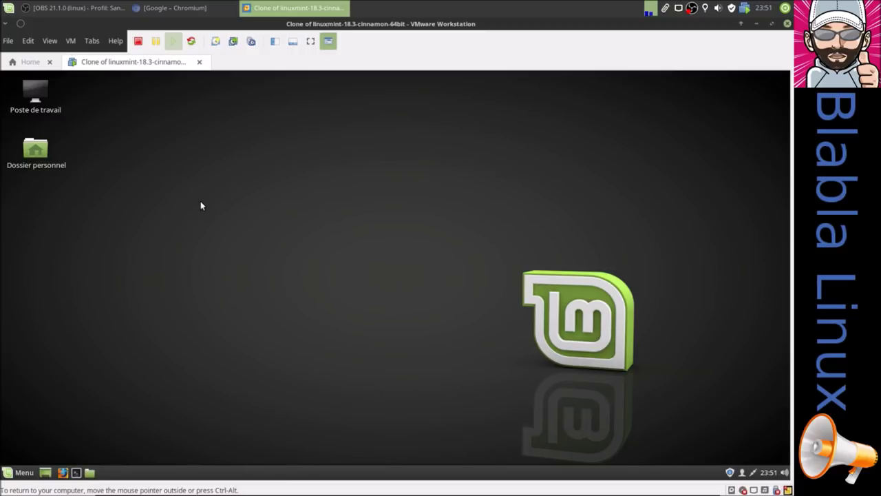
{"action": "left_click", "coordinate": [24, 473]}
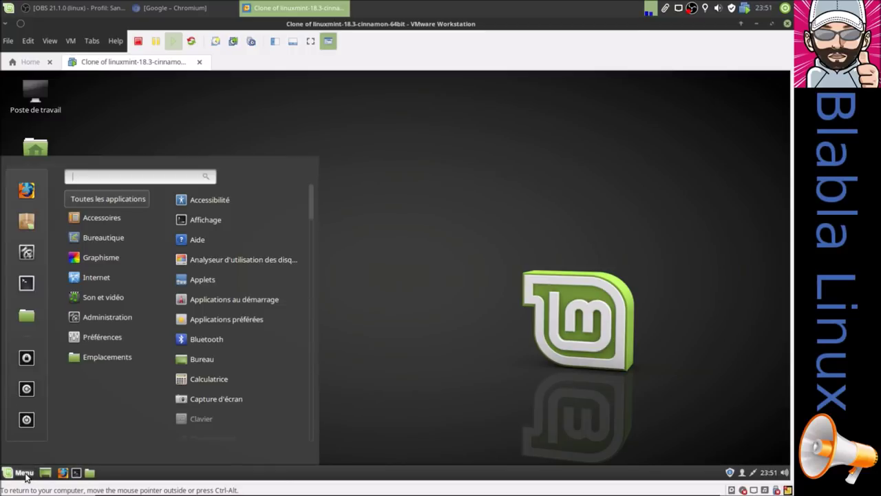
{"action": "type", "text": "gno"}
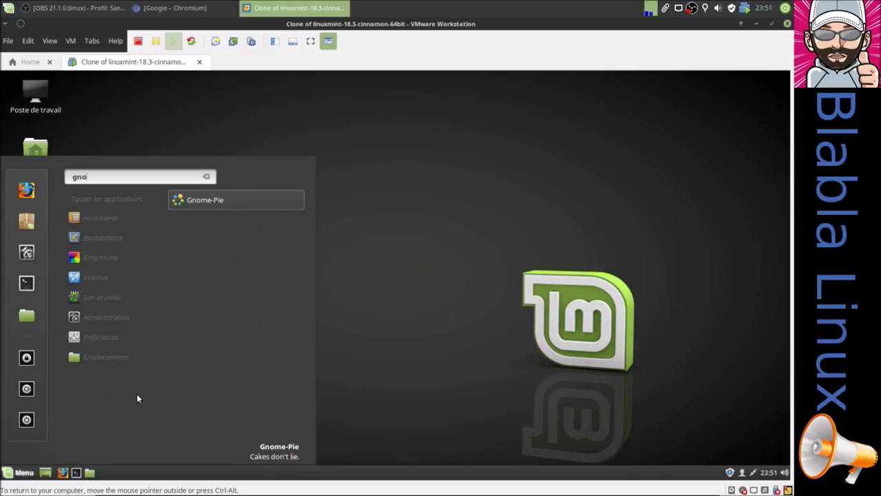
{"action": "left_click", "coordinate": [208, 200]}
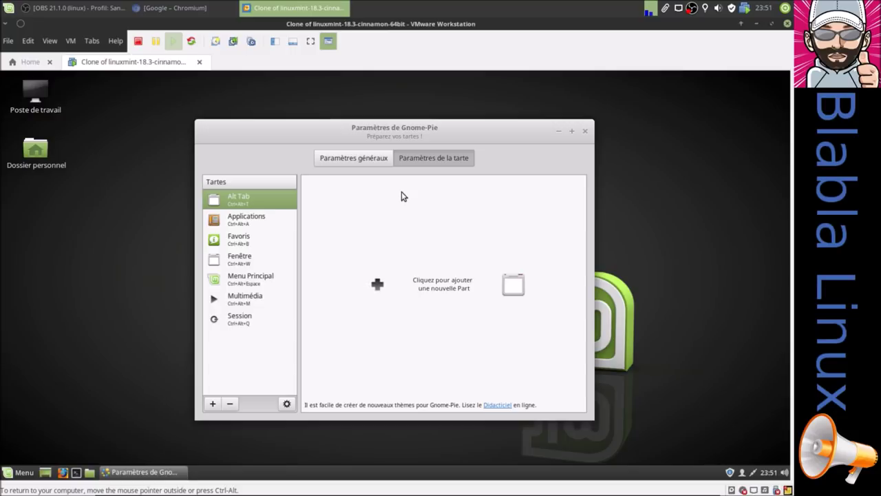
- Enable launching Gnome-Pie at startup in the general settings, look over the themes and pie settings, and close the window
{"action": "left_click", "coordinate": [362, 159]}
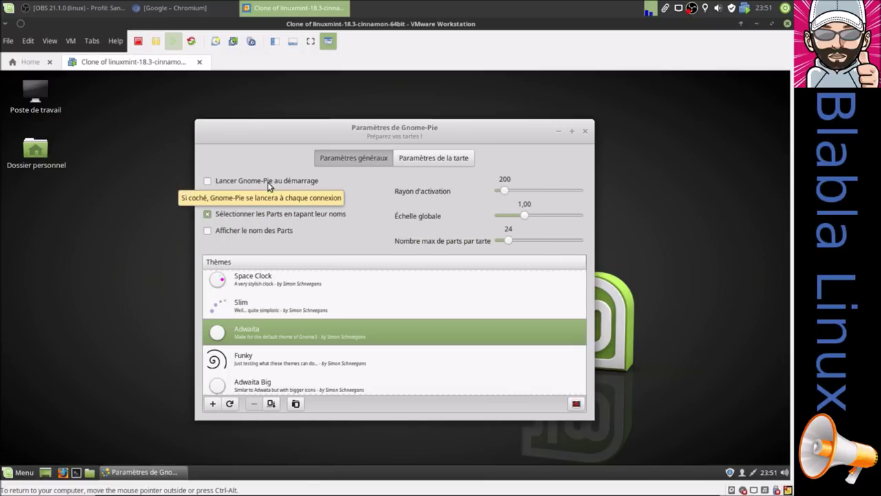
{"action": "left_click", "coordinate": [268, 181]}
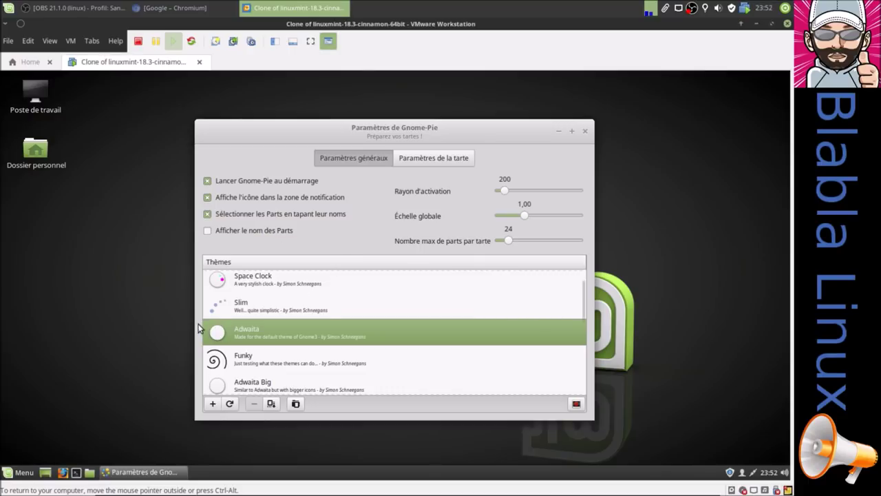
{"action": "scroll", "coordinate": [300, 316], "scroll_direction": "down", "scroll_amount": 5}
{"action": "scroll", "coordinate": [303, 320], "scroll_direction": "up", "scroll_amount": 6}
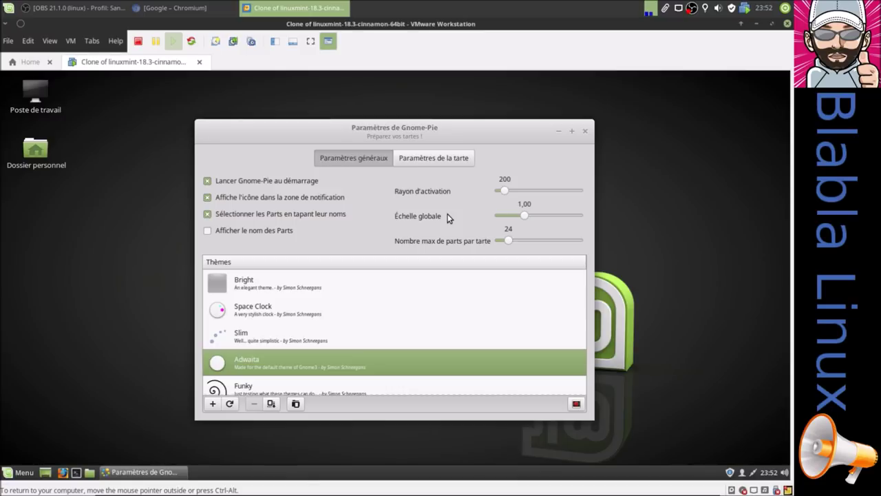
{"action": "left_click", "coordinate": [436, 164]}
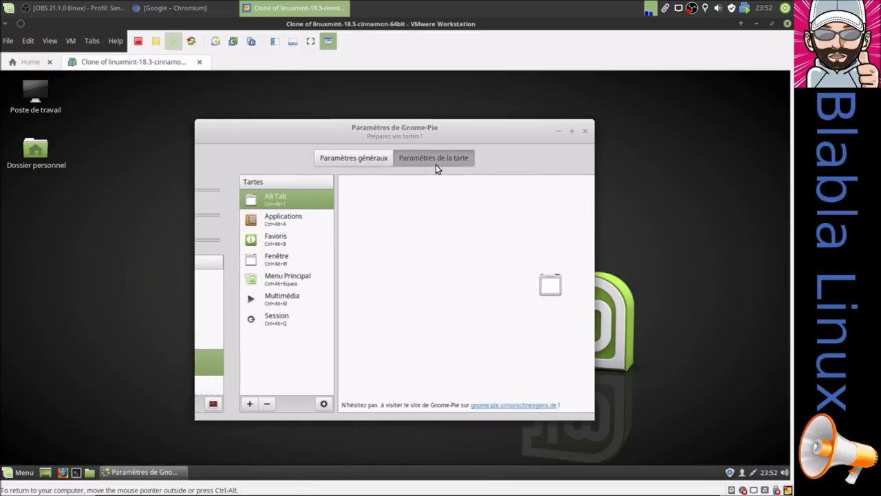
{"action": "left_click", "coordinate": [364, 165]}
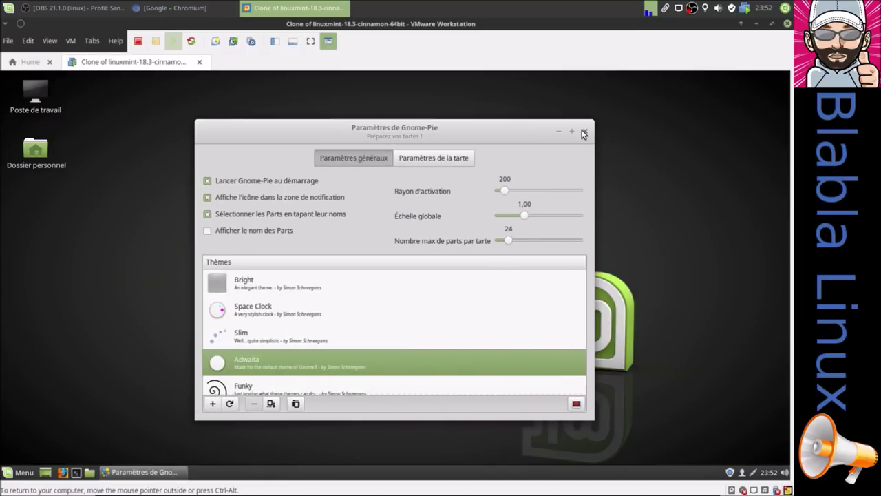
{"action": "left_click", "coordinate": [585, 132]}
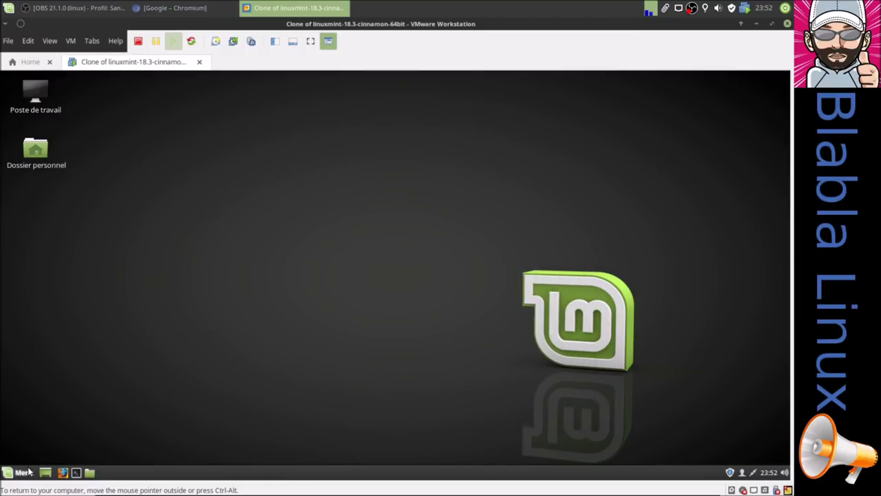
- Restart the Linux Mint virtual machine and log back in with the account password
{"action": "left_click", "coordinate": [28, 472]}
{"action": "left_click", "coordinate": [26, 419]}
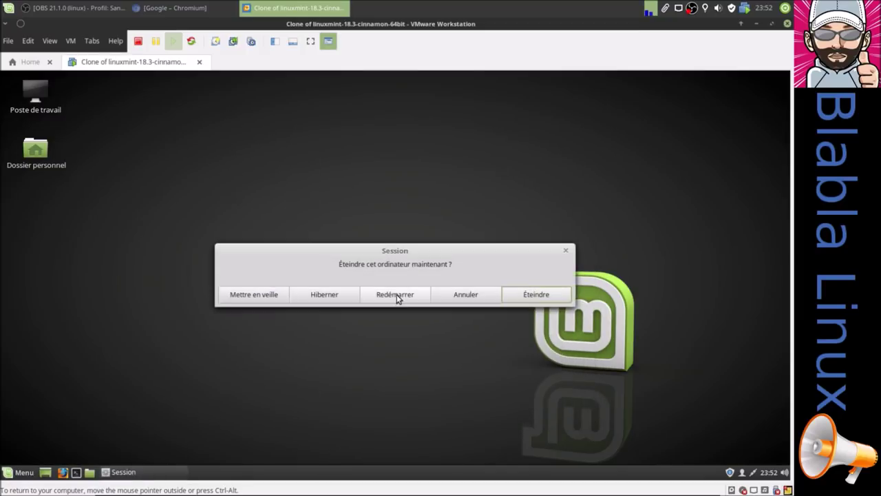
{"action": "left_click", "coordinate": [417, 295]}
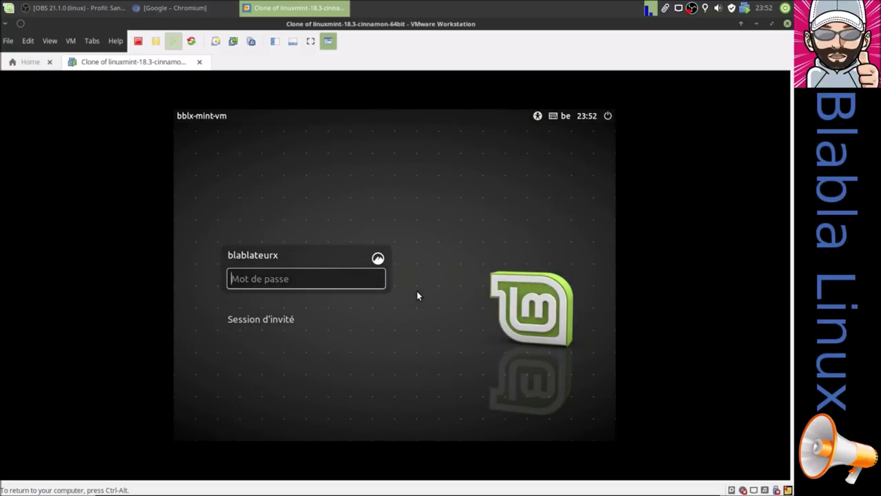
{"action": "type", "text": "***"}
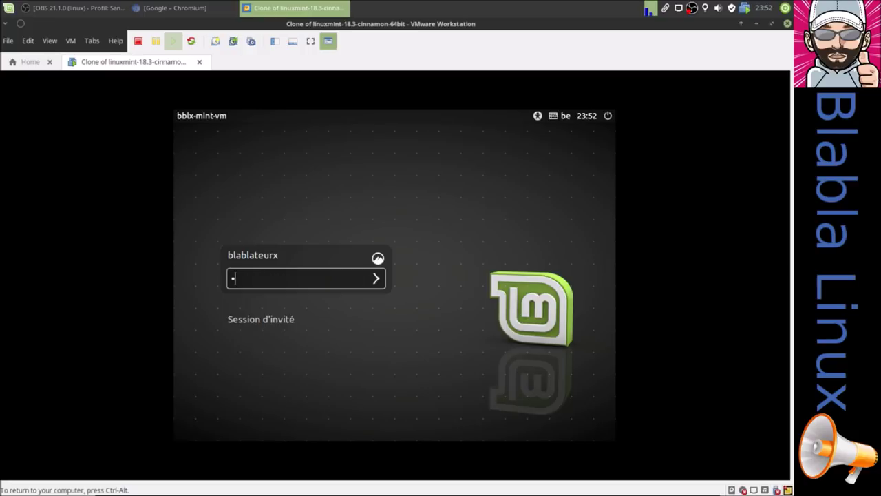
{"action": "type", "text": "**"}
{"action": "key", "text": "Return"}
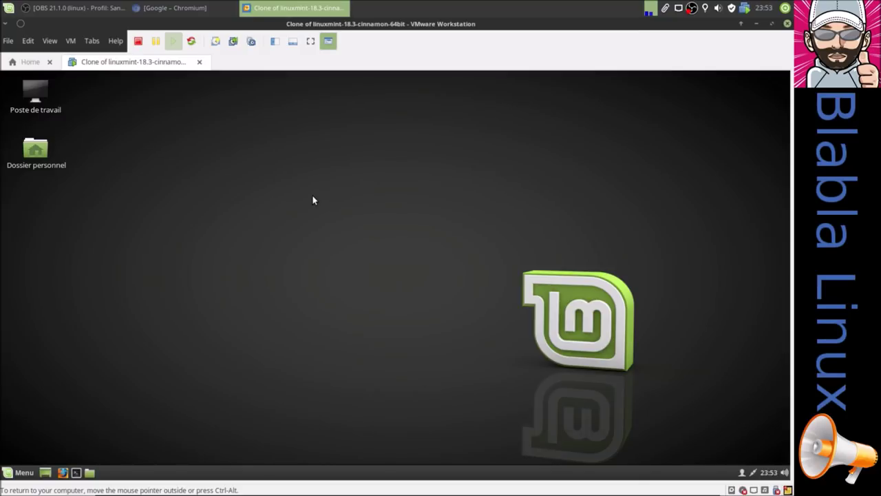
- Examine Gnome-Pie's version information through its notification area icon and close the About window
{"action": "left_click_drag", "start_coordinate": [313, 198], "coordinate": [549, 398]}
{"action": "left_click", "coordinate": [731, 475]}
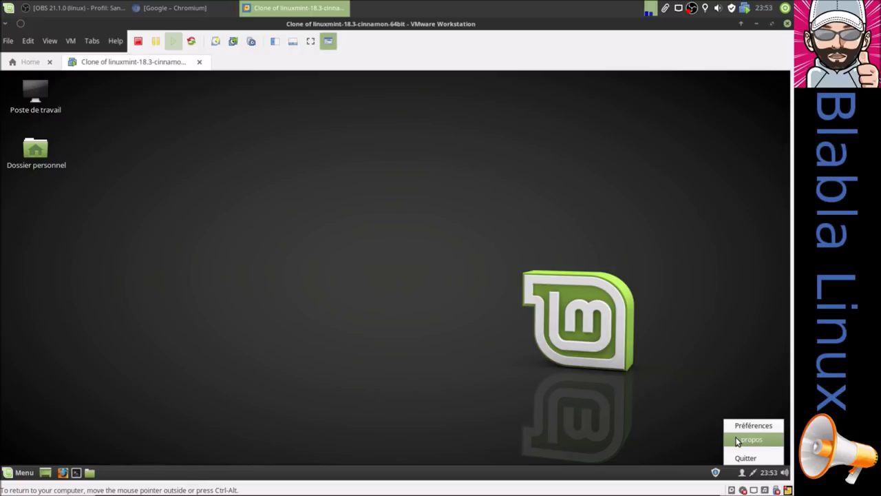
{"action": "left_click", "coordinate": [736, 441]}
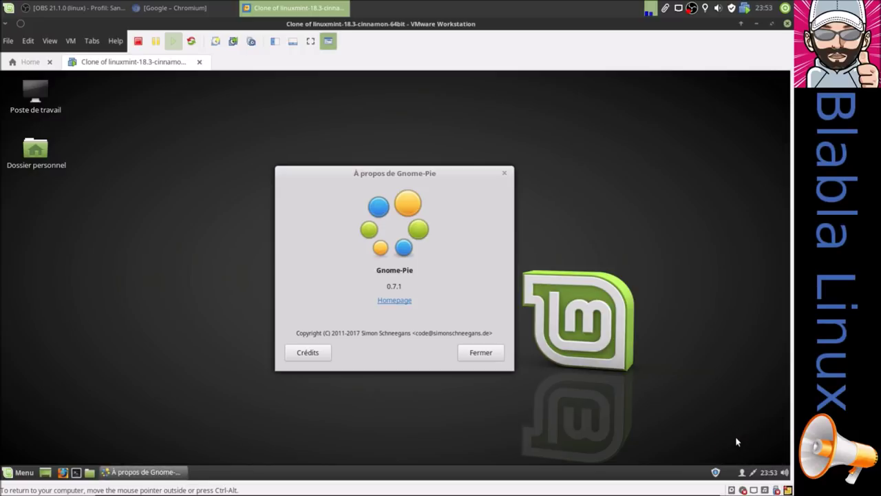
{"action": "left_click", "coordinate": [493, 354]}
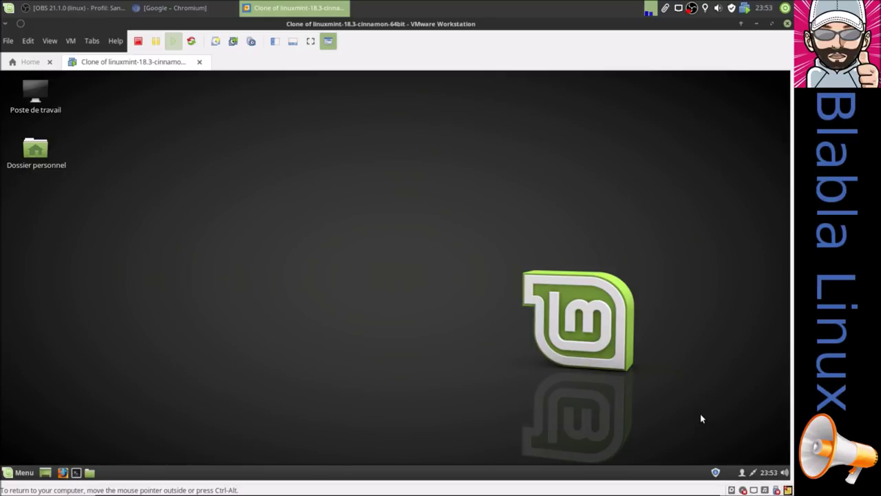
- Reopen Gnome-Pie's preferences, disable its notification area icon in the general settings, and move the settings window aside
{"action": "right_click", "coordinate": [728, 473]}
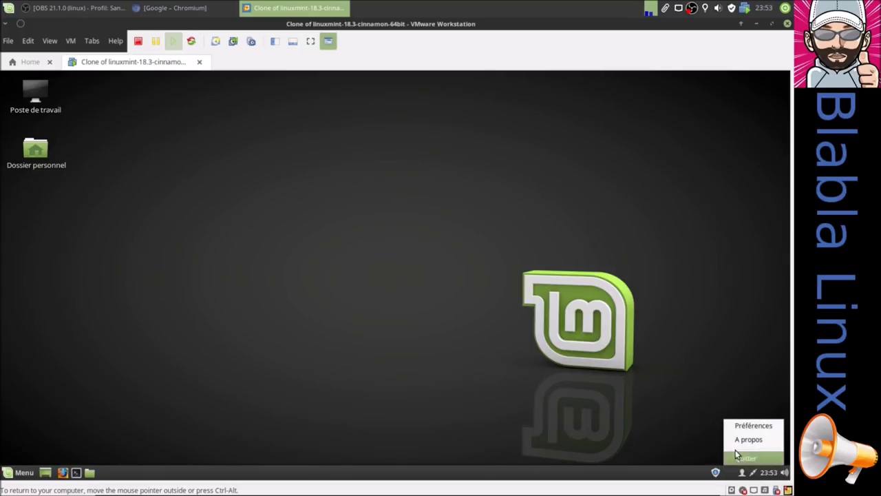
{"action": "left_click", "coordinate": [744, 426]}
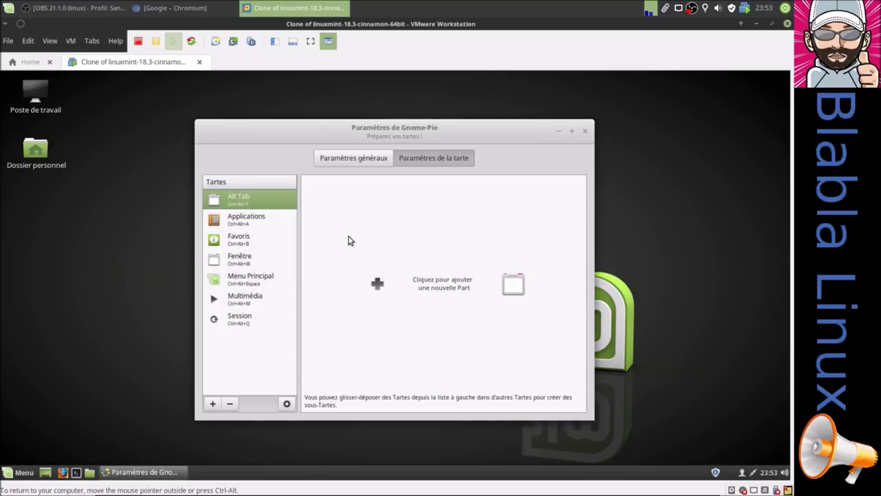
{"action": "left_click", "coordinate": [342, 159]}
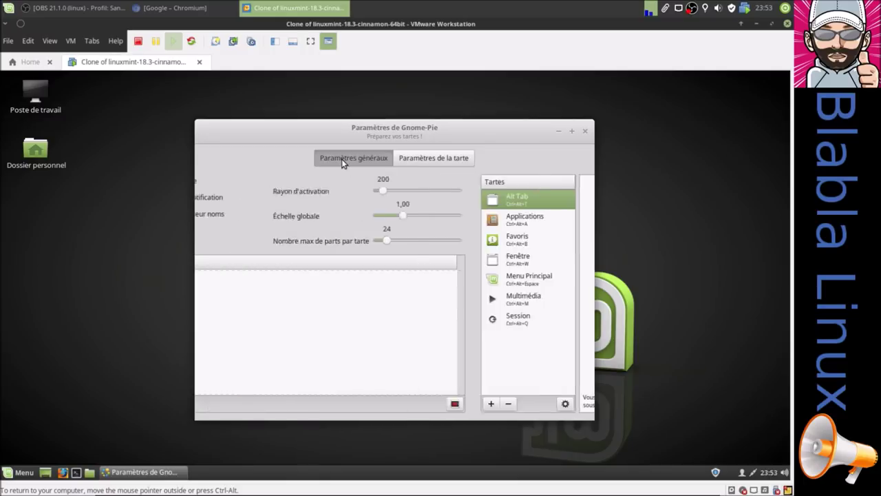
{"action": "left_click", "coordinate": [223, 199]}
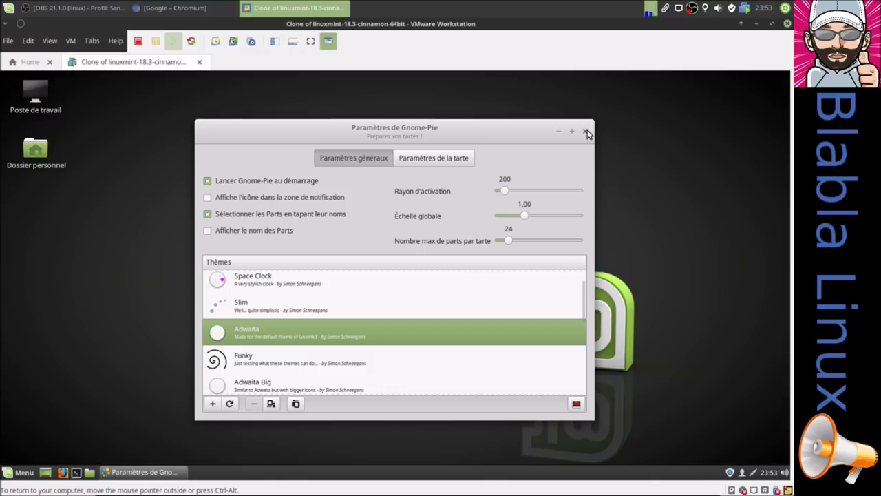
{"action": "left_click_drag", "start_coordinate": [511, 126], "coordinate": [578, 122]}
{"action": "left_click", "coordinate": [158, 155]}
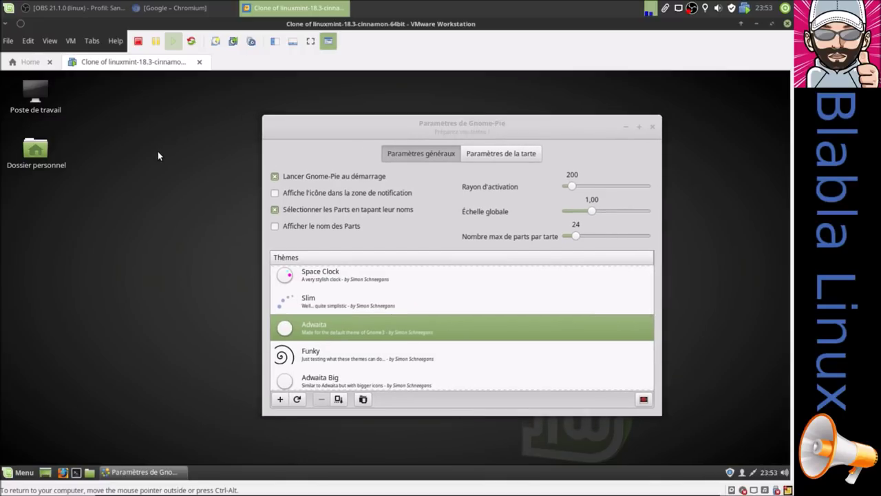
- Show the pie settings, open the Menu Principal pie on the desktop, browse its submenus and dismiss it
{"action": "left_click", "coordinate": [511, 154]}
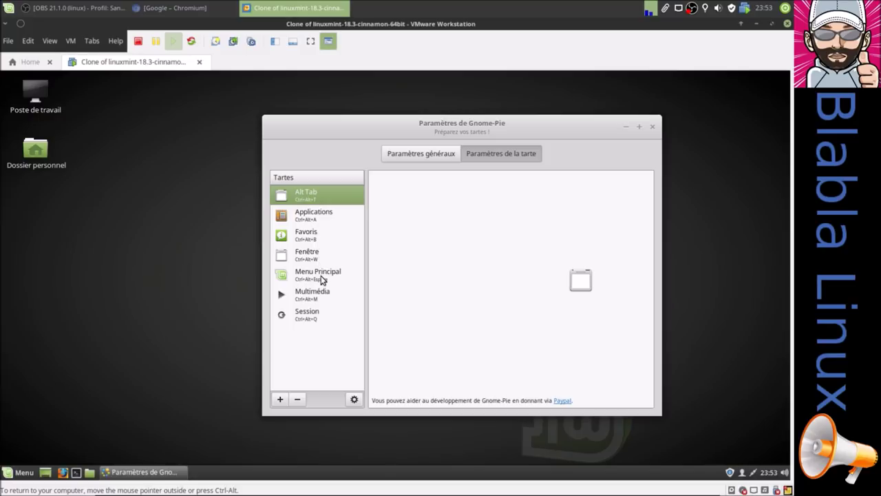
{"action": "left_click", "coordinate": [117, 296]}
{"action": "key", "text": "ctrl+alt+a"}
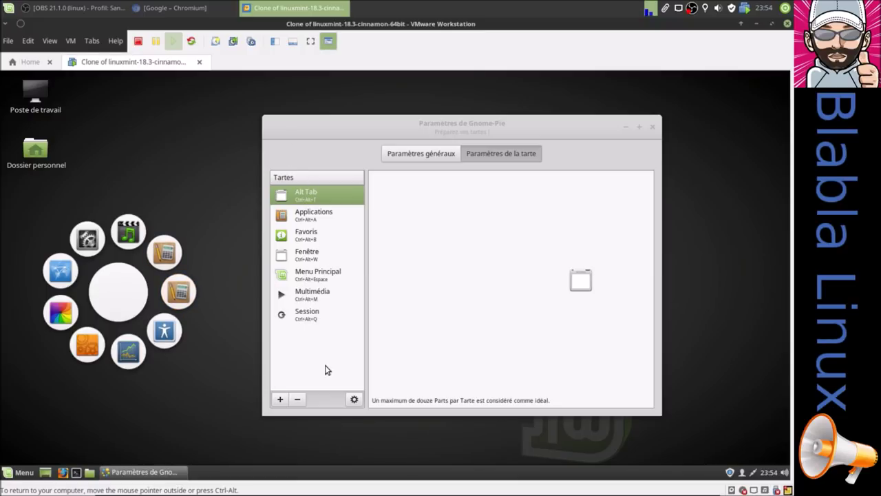
{"action": "left_click", "coordinate": [206, 360]}
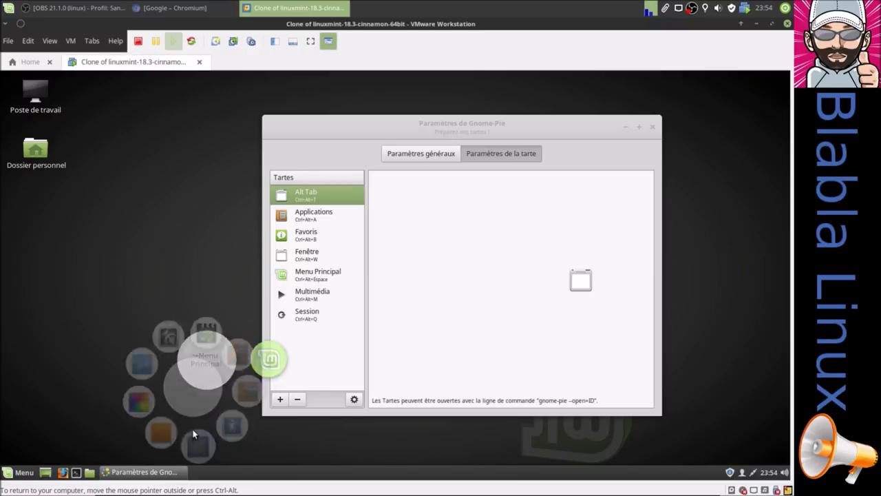
{"action": "left_click", "coordinate": [159, 230]}
{"action": "left_click", "coordinate": [102, 357]}
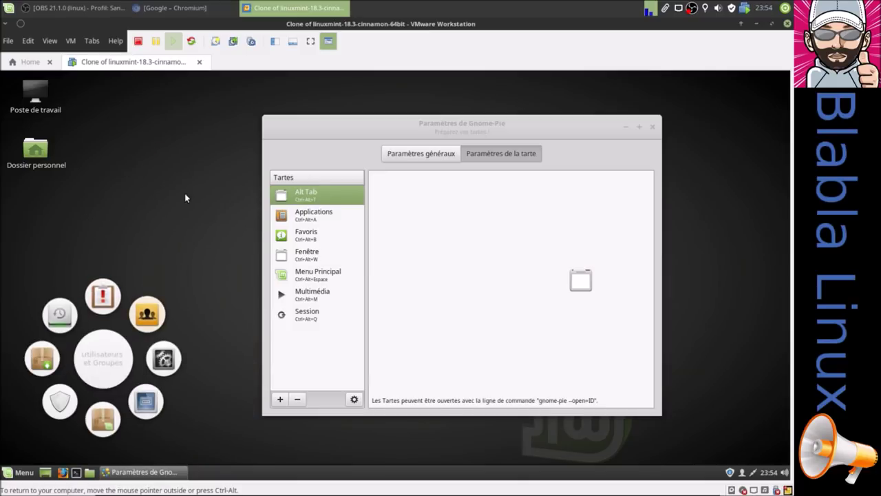
{"action": "left_click", "coordinate": [224, 128]}
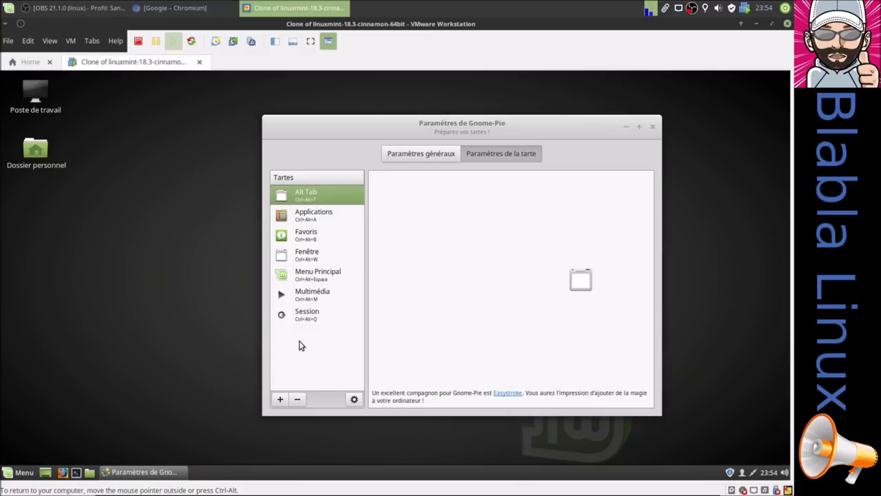
- Add a new pie to the pie list and dismiss its activation settings without changes
{"action": "left_click", "coordinate": [281, 399]}
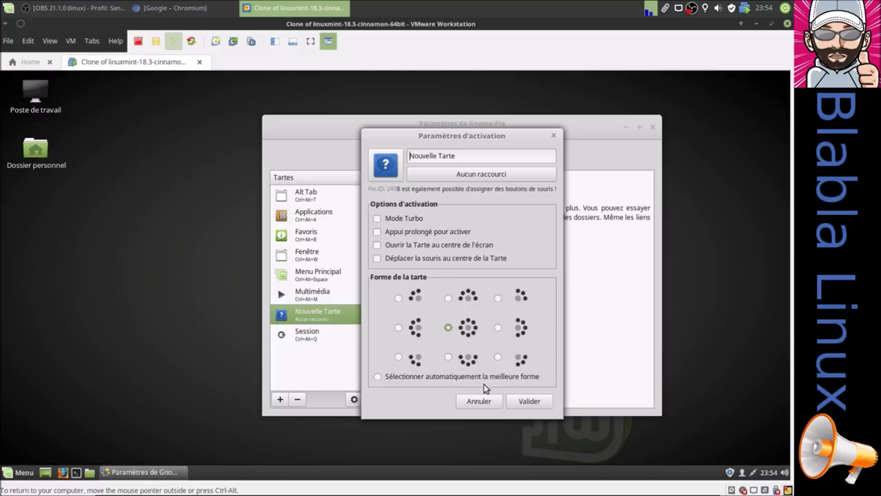
{"action": "left_click", "coordinate": [492, 402]}
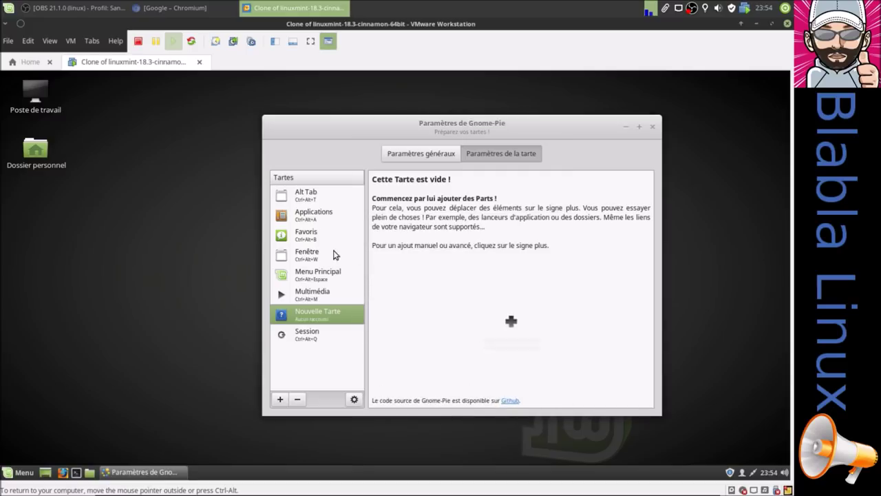
- Examine the Menu Principal pie's activation settings, cancel them, and view the slices of the Alt Tab and Applications pies
{"action": "left_click", "coordinate": [314, 275]}
{"action": "left_click", "coordinate": [354, 399]}
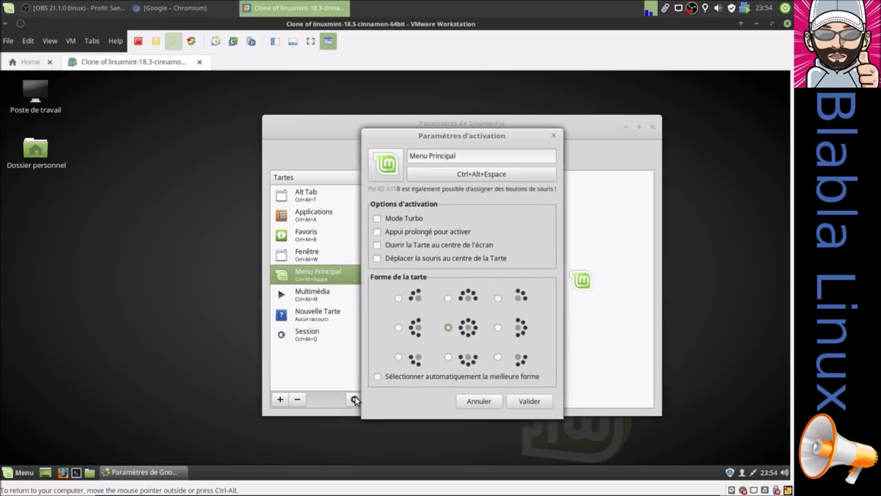
{"action": "left_click", "coordinate": [486, 402]}
{"action": "left_click", "coordinate": [300, 199]}
{"action": "left_click", "coordinate": [306, 214]}
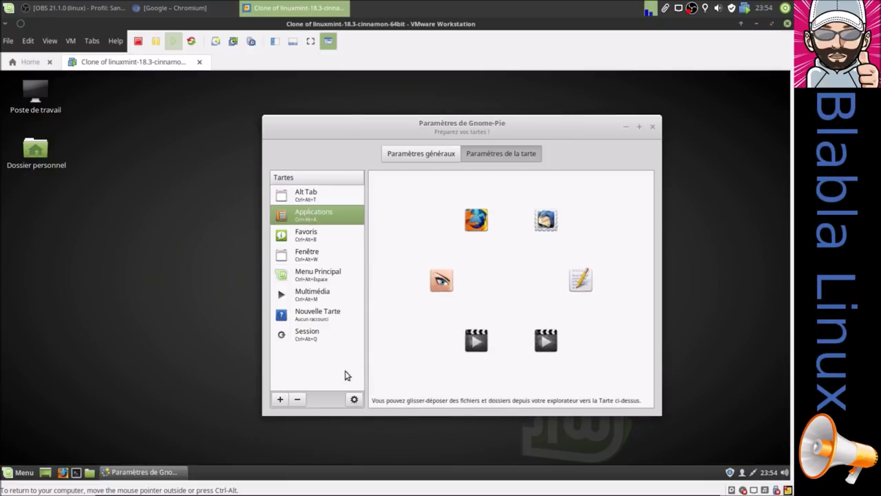
- Set the Menu Principal pie's shape to the upper-left quarter circle in its activation settings
{"action": "left_click", "coordinate": [313, 272]}
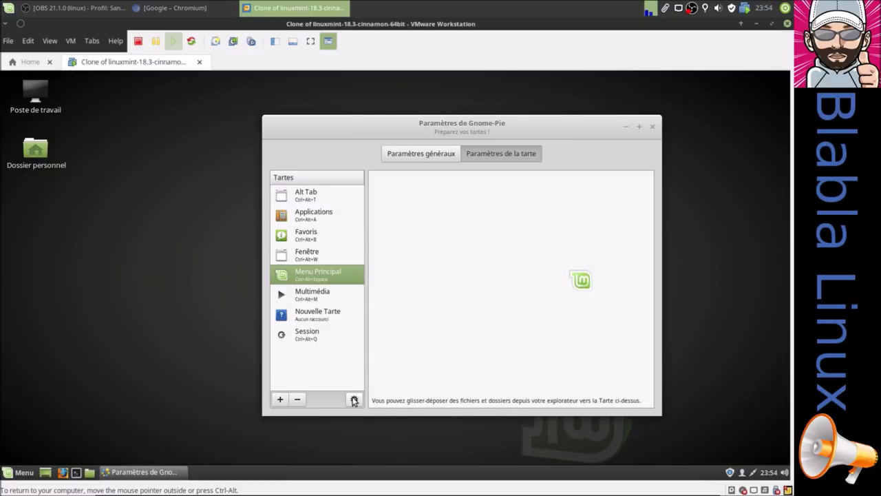
{"action": "left_click", "coordinate": [354, 399]}
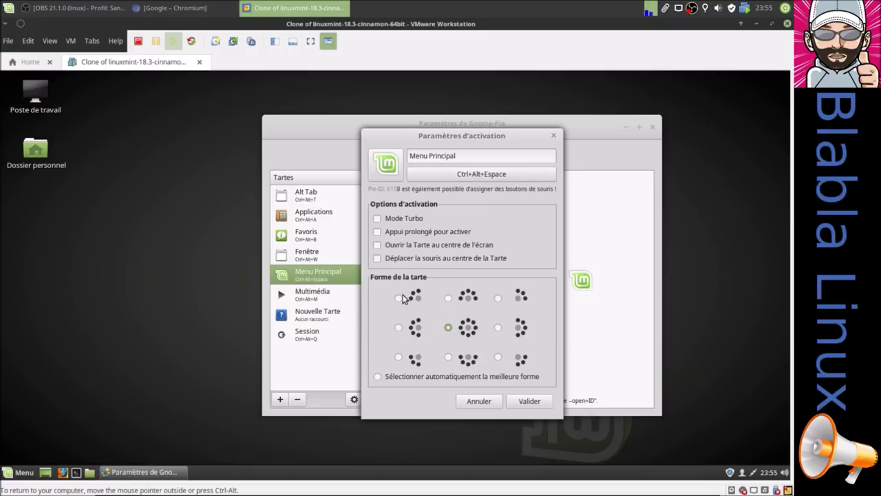
{"action": "left_click", "coordinate": [516, 405]}
- Open the Menu Principal pie on the desktop twice, page through its slices, and dismiss it
{"action": "left_click", "coordinate": [147, 296]}
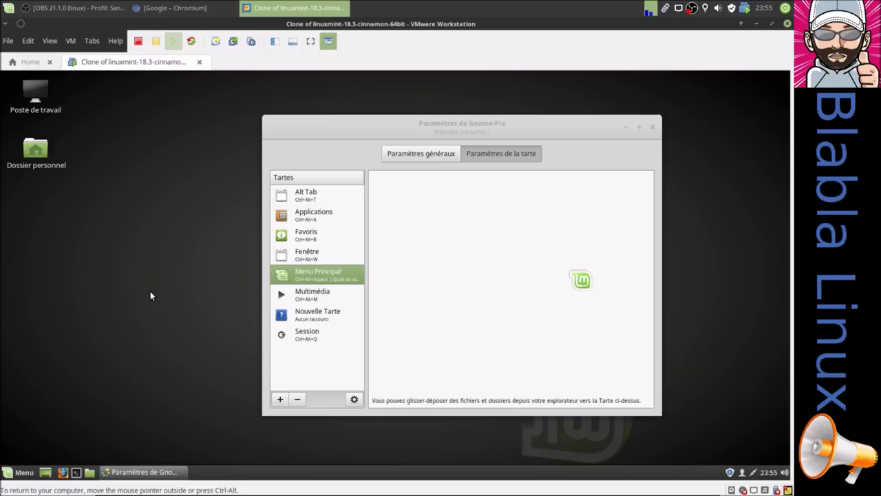
{"action": "key", "text": "ctrl+alt+space"}
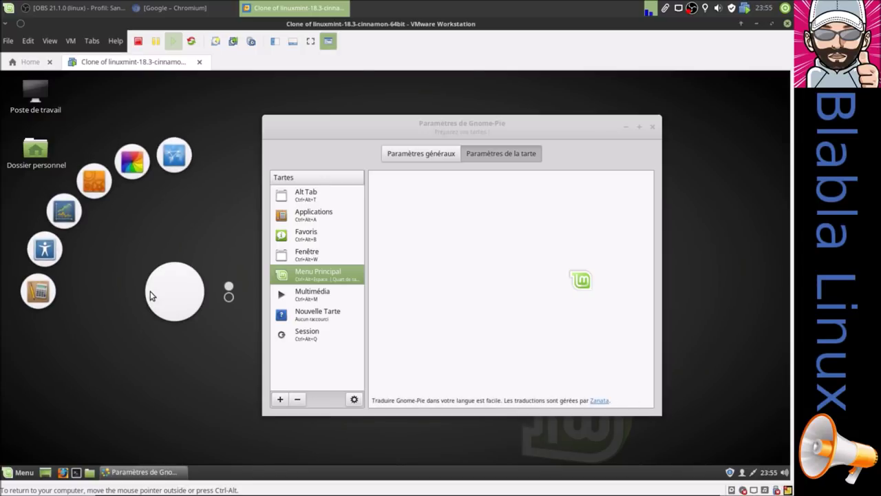
{"action": "left_click", "coordinate": [225, 302]}
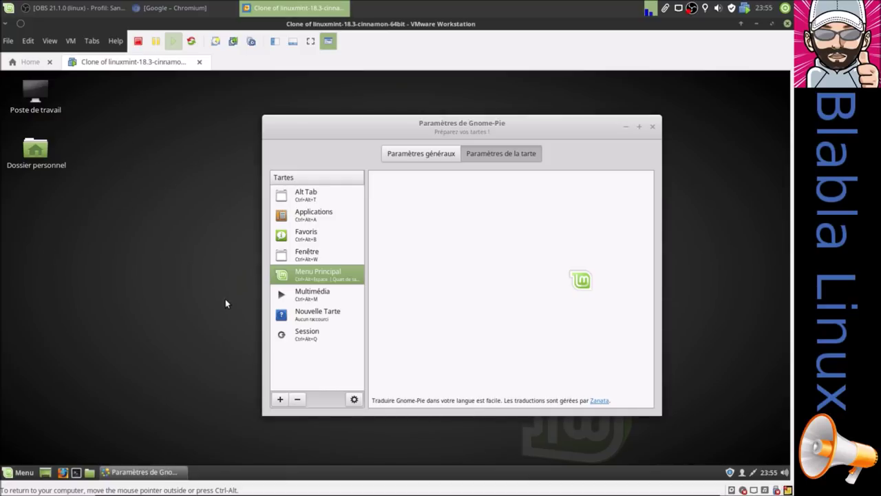
{"action": "left_click", "coordinate": [142, 268]}
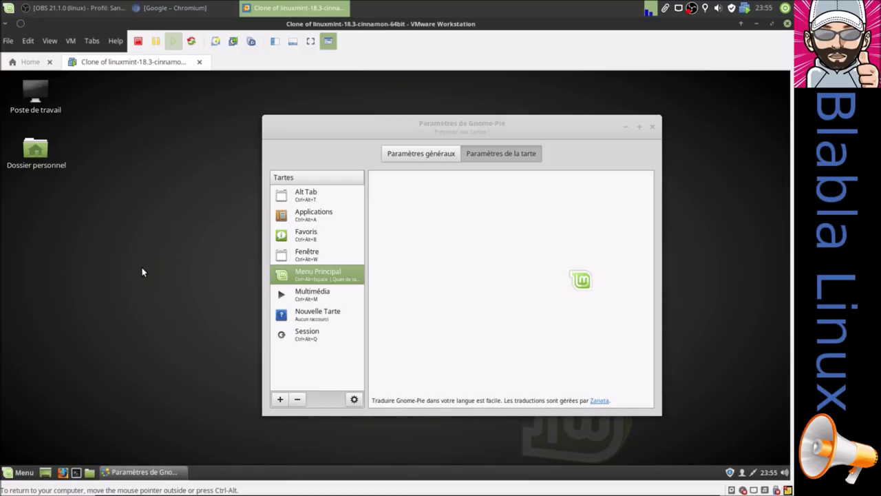
{"action": "key", "text": "ctrl+alt+space"}
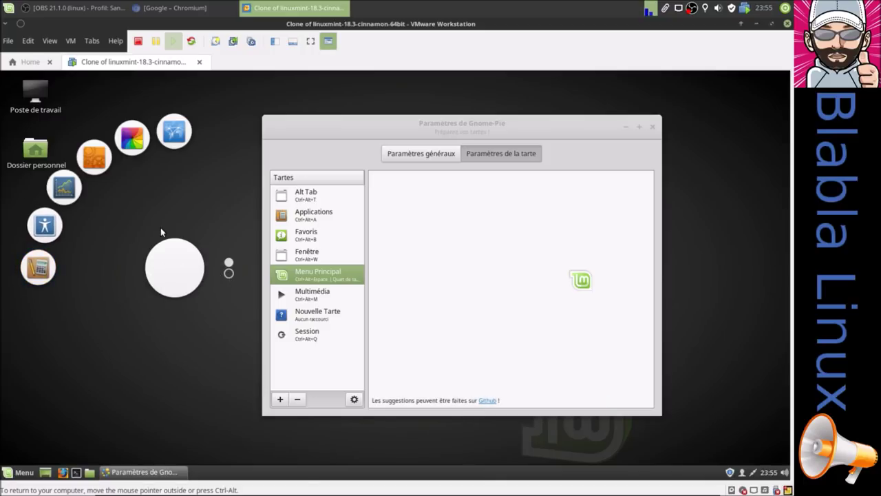
{"action": "scroll", "coordinate": [168, 255], "scroll_direction": "down", "scroll_amount": 3}
{"action": "left_click", "coordinate": [183, 402]}
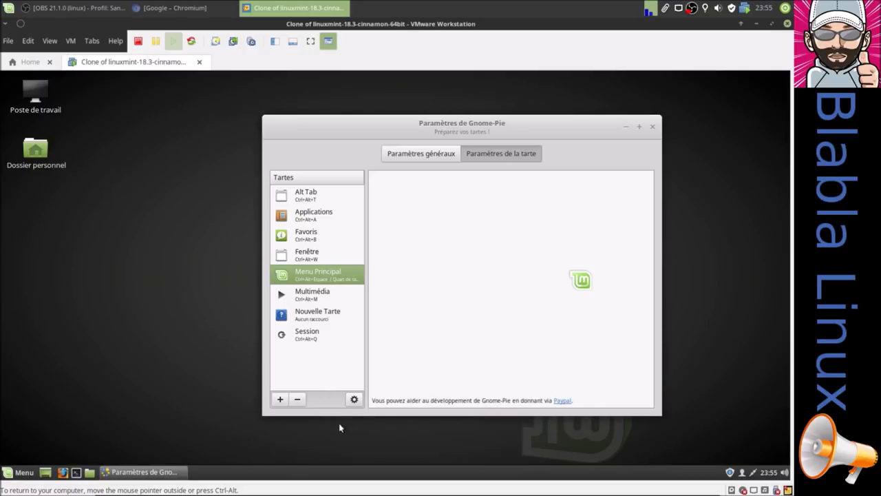
- Set the Menu Principal pie to select the best shape automatically and test it near the desktop's upper edge
{"action": "left_click", "coordinate": [354, 399]}
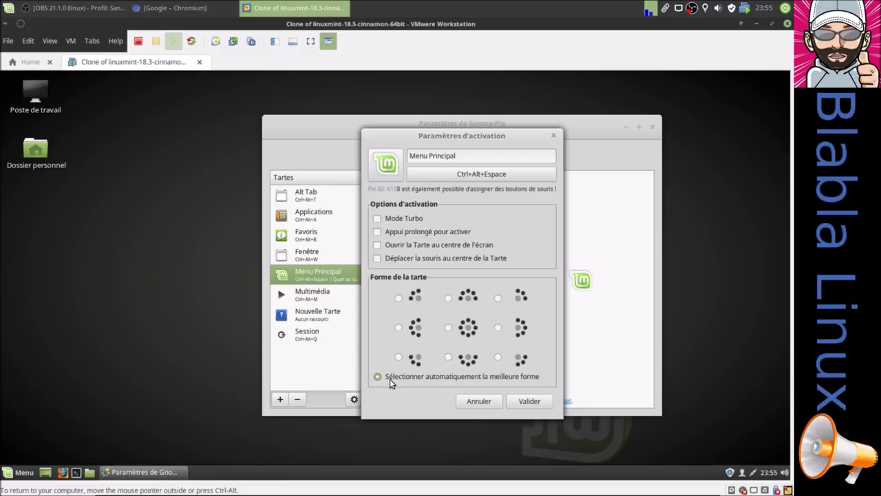
{"action": "left_click", "coordinate": [527, 400]}
{"action": "left_click", "coordinate": [177, 101]}
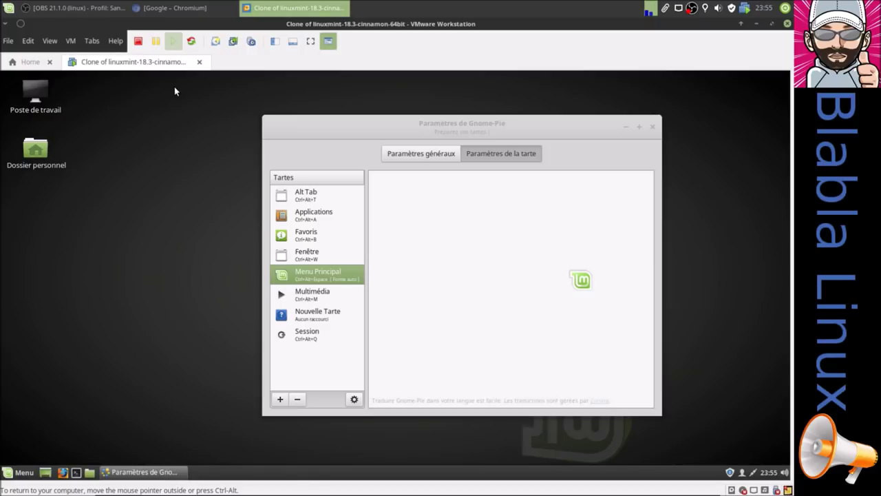
{"action": "key", "text": "ctrl+alt+space"}
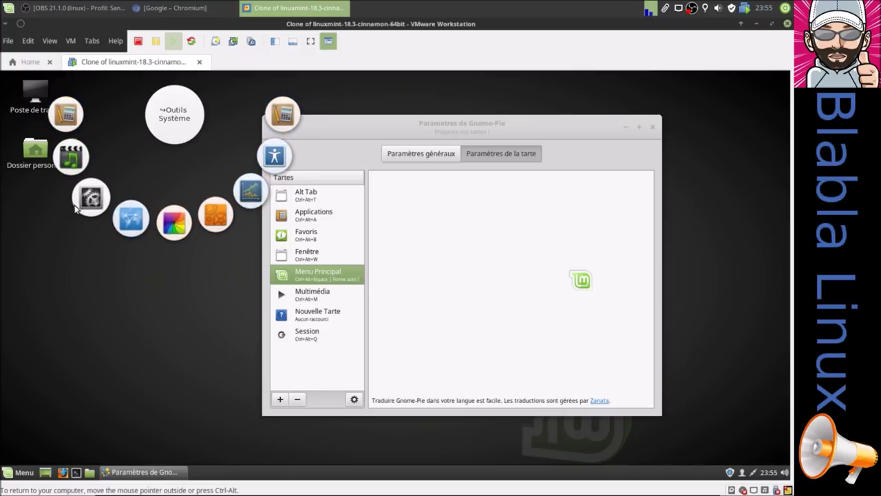
{"action": "left_click", "coordinate": [131, 395]}
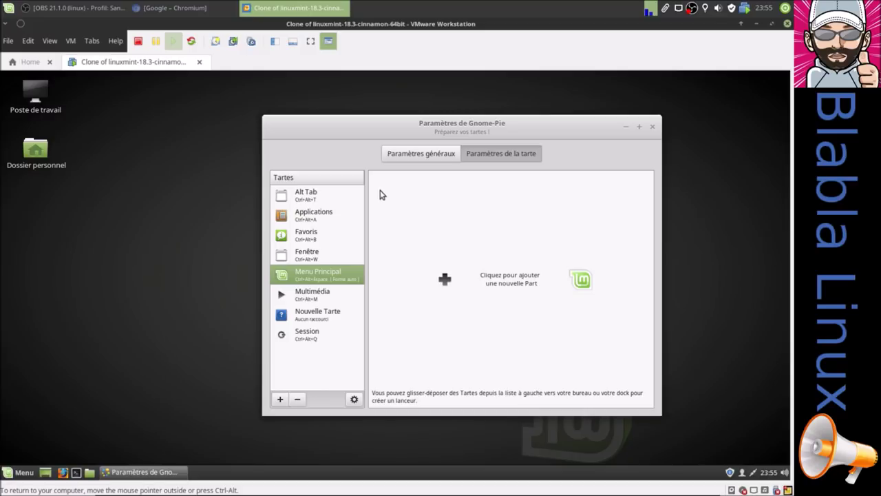
- Select the Alt Tab pie in the settings, open it on the desktop to view its slices, and dismiss it
{"action": "left_click", "coordinate": [304, 202]}
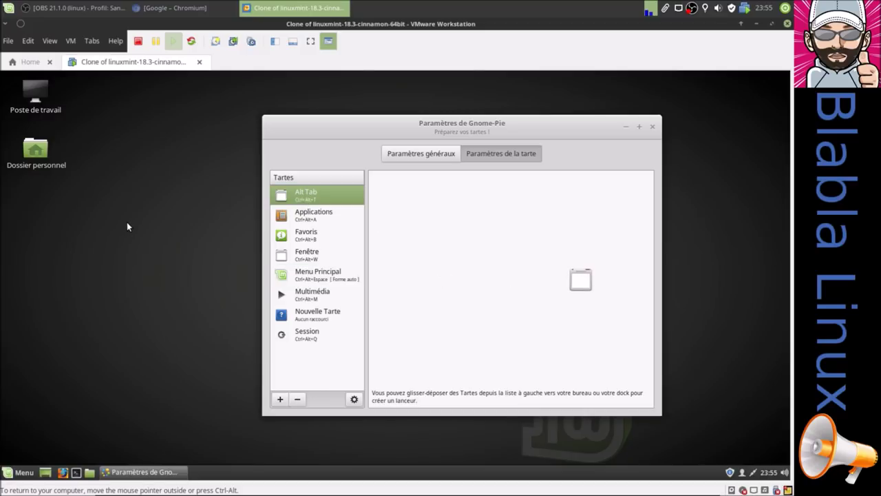
{"action": "key", "text": "ctrl+alt+t"}
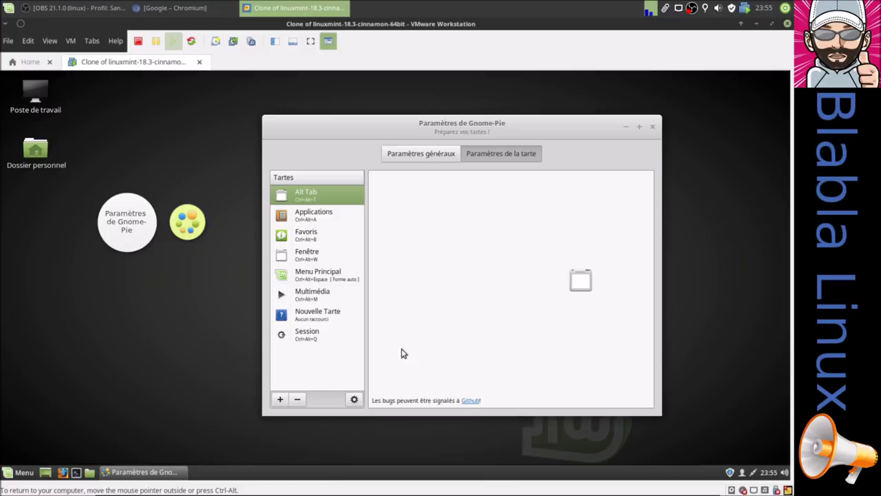
{"action": "left_click", "coordinate": [128, 354]}
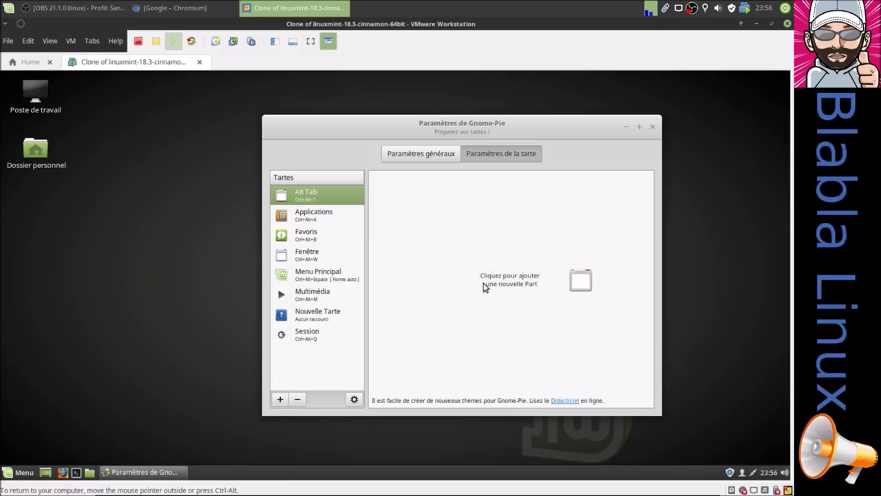
- Add a slice of type Groupe : Menu principal to the Alt Tab pie
{"action": "left_click", "coordinate": [444, 279]}
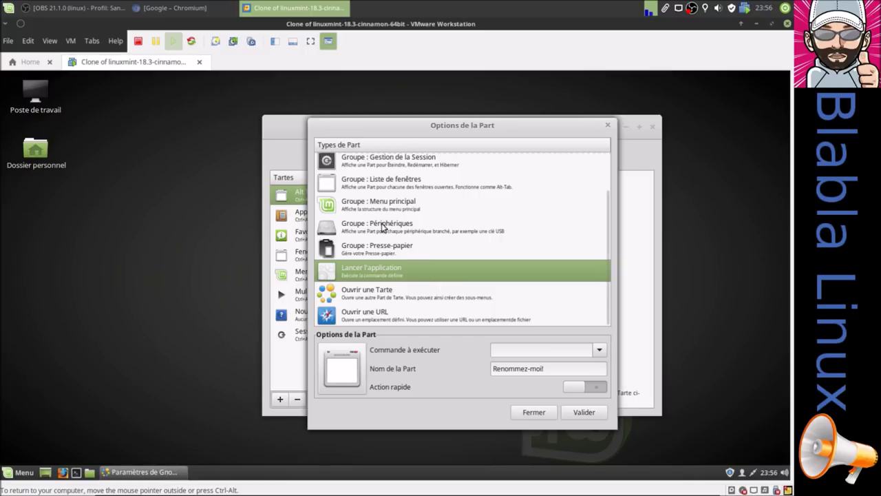
{"action": "scroll", "coordinate": [398, 227], "scroll_direction": "up", "scroll_amount": 2}
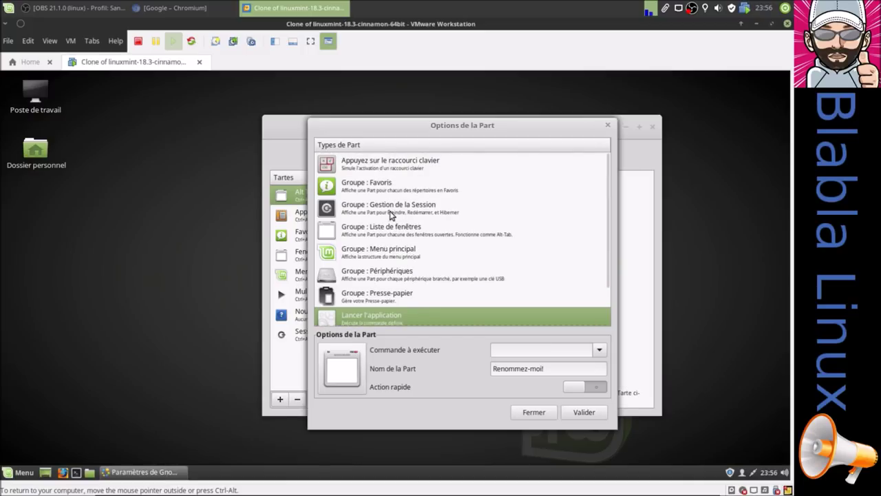
{"action": "scroll", "coordinate": [376, 197], "scroll_direction": "down", "scroll_amount": 2}
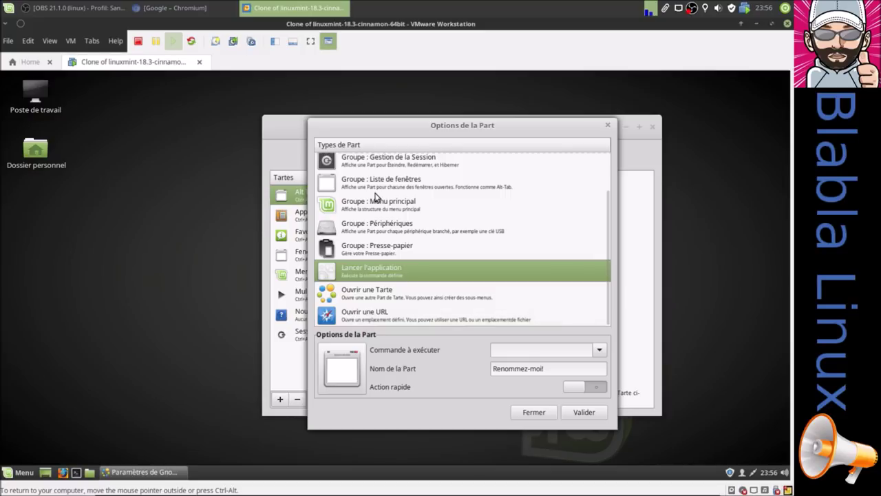
{"action": "scroll", "coordinate": [376, 198], "scroll_direction": "up", "scroll_amount": 2}
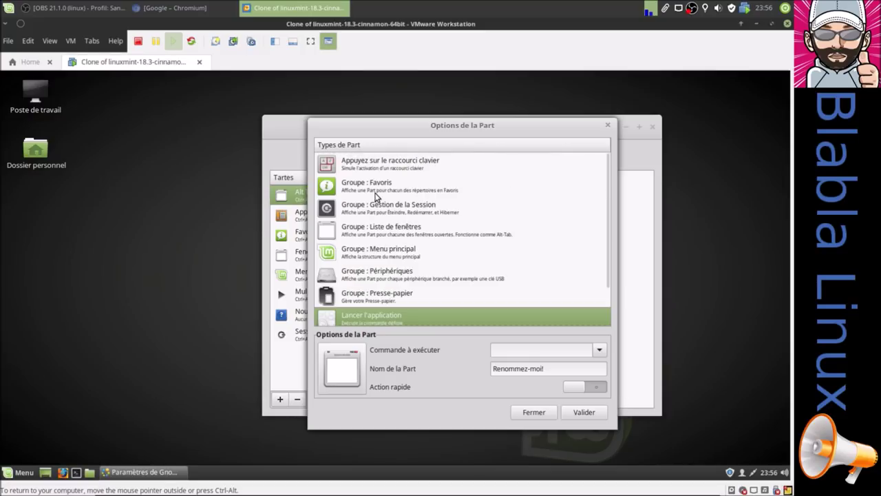
{"action": "left_click", "coordinate": [365, 256]}
{"action": "left_click", "coordinate": [586, 414]}
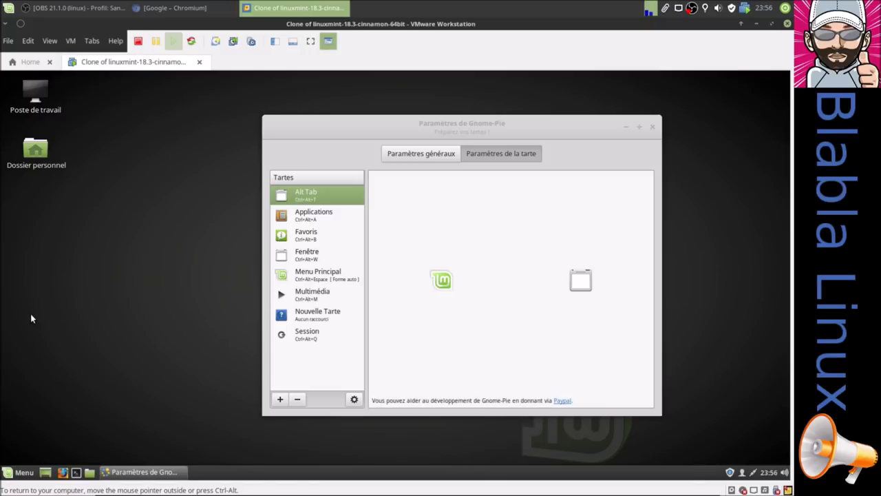
- Test the extended Alt Tab pie on the desktop by opening it, browsing one submenu, dismissing it and opening it again
{"action": "key", "text": "ctrl+alt+space"}
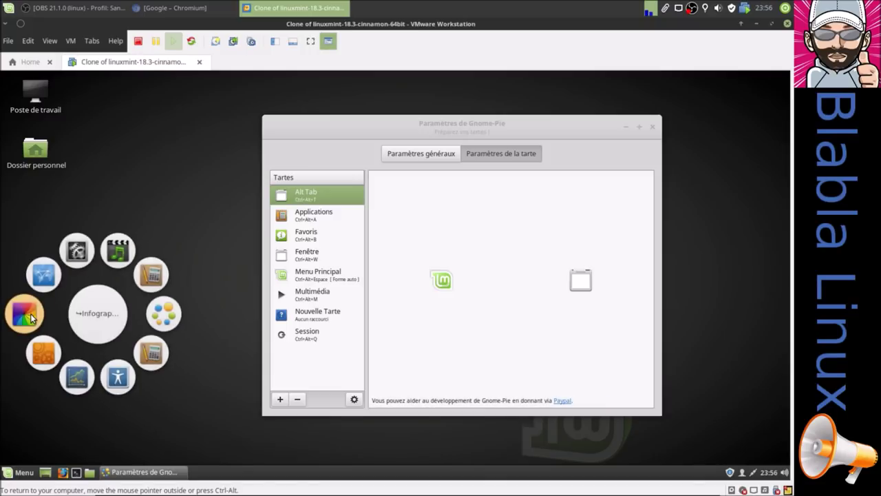
{"action": "left_click", "coordinate": [164, 170]}
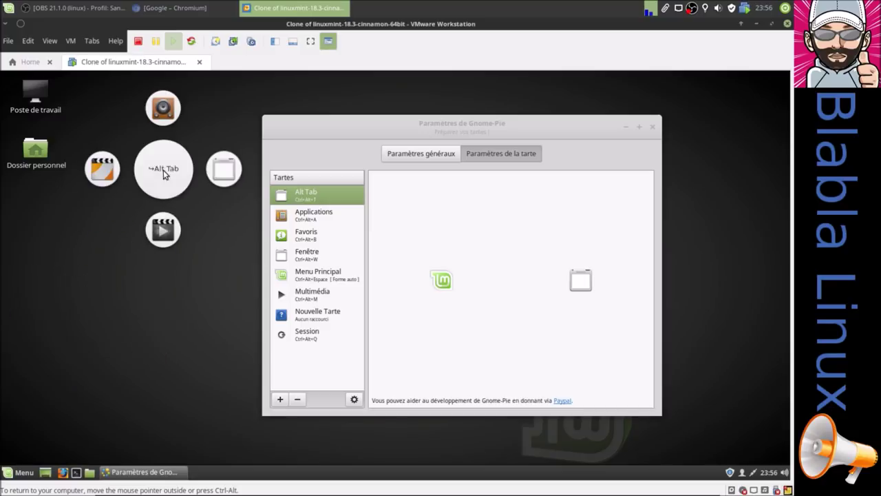
{"action": "left_click", "coordinate": [170, 348]}
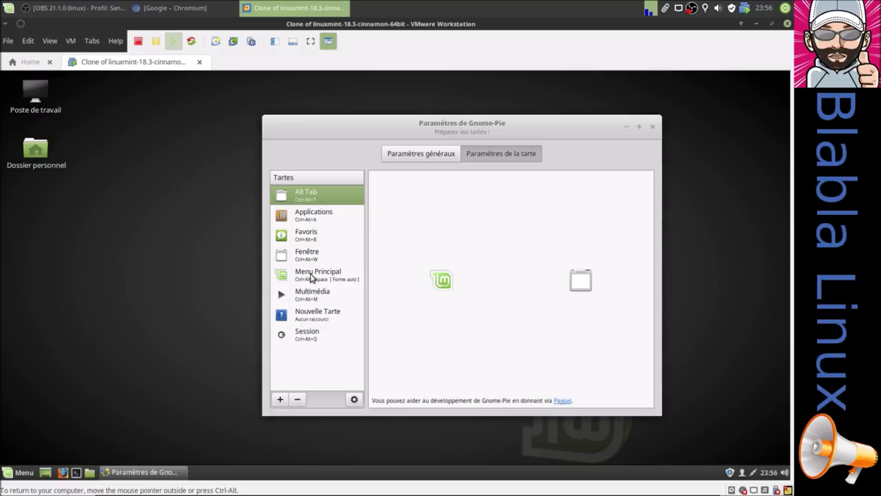
{"action": "left_click", "coordinate": [205, 256]}
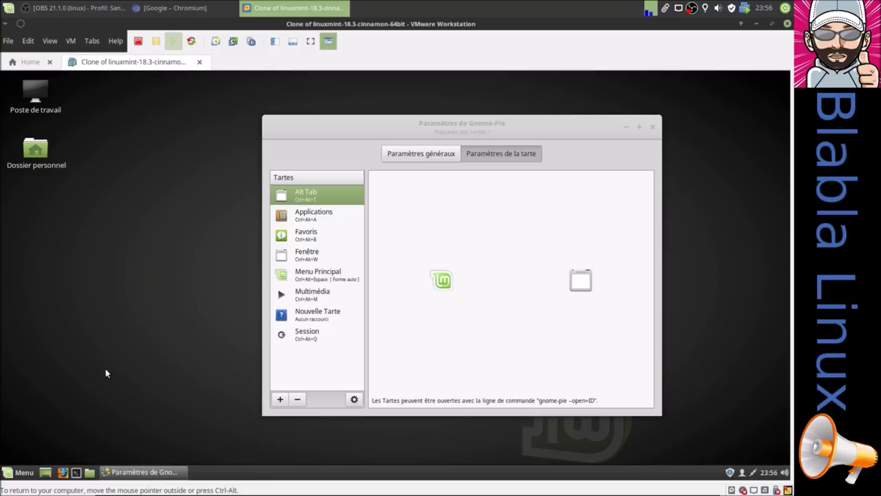
{"action": "key", "text": "ctrl+alt+a"}
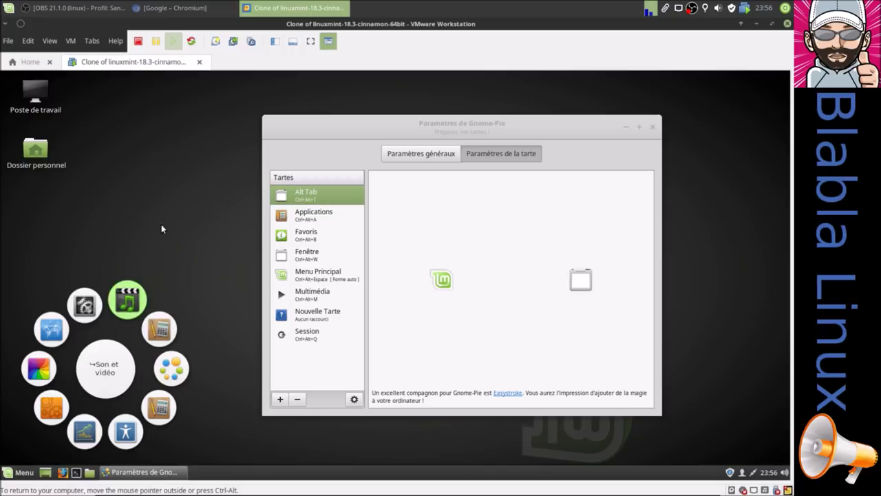
{"action": "mouse_move", "coordinate": [440, 278]}
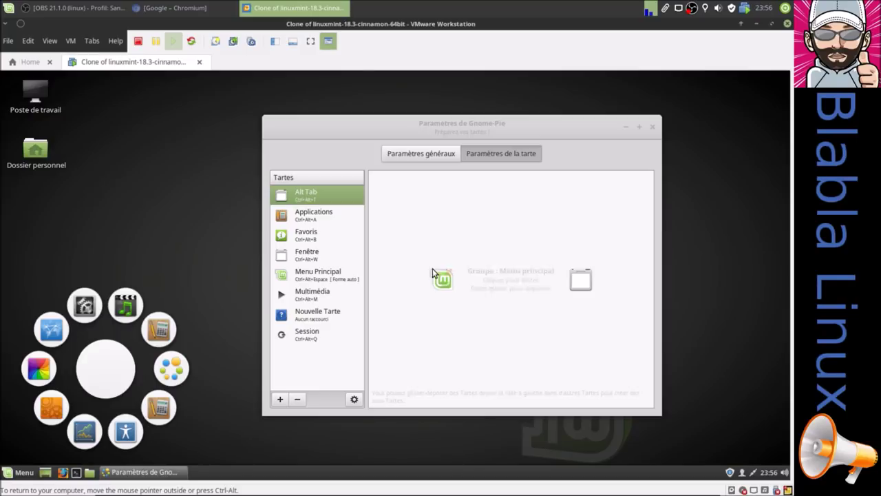
- Delete the Groupe : Menu principal slice from the Alt Tab pie
{"action": "left_click", "coordinate": [448, 277]}
{"action": "left_click", "coordinate": [513, 302]}
{"action": "mouse_move", "coordinate": [530, 289]}
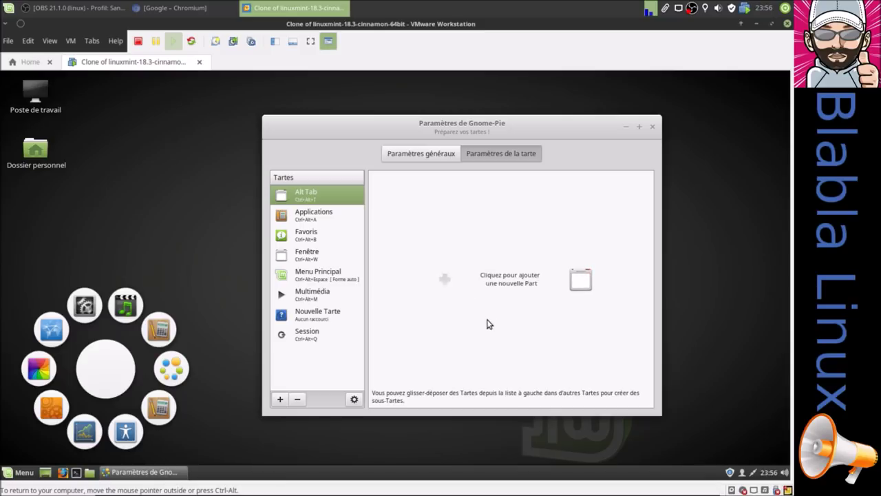
- Add a slice of type Groupe : Presse-papier to the Alt Tab pie
{"action": "left_click", "coordinate": [444, 281]}
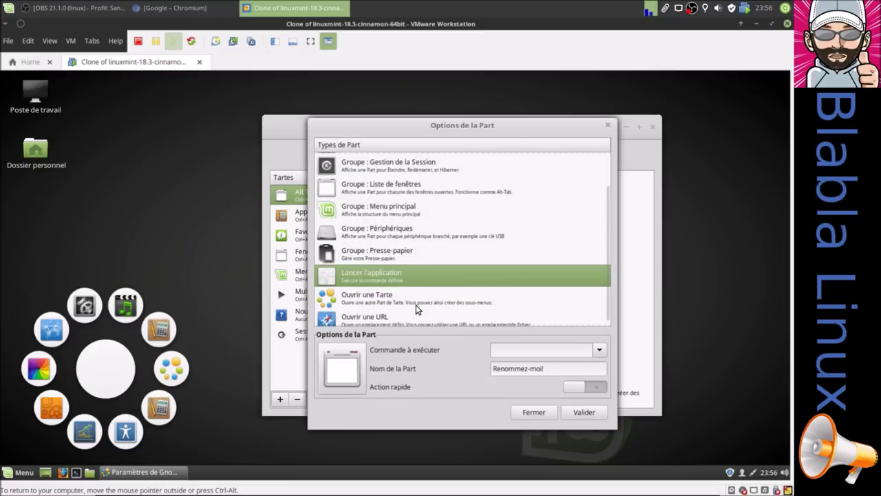
{"action": "scroll", "coordinate": [416, 309], "scroll_direction": "up", "scroll_amount": 2}
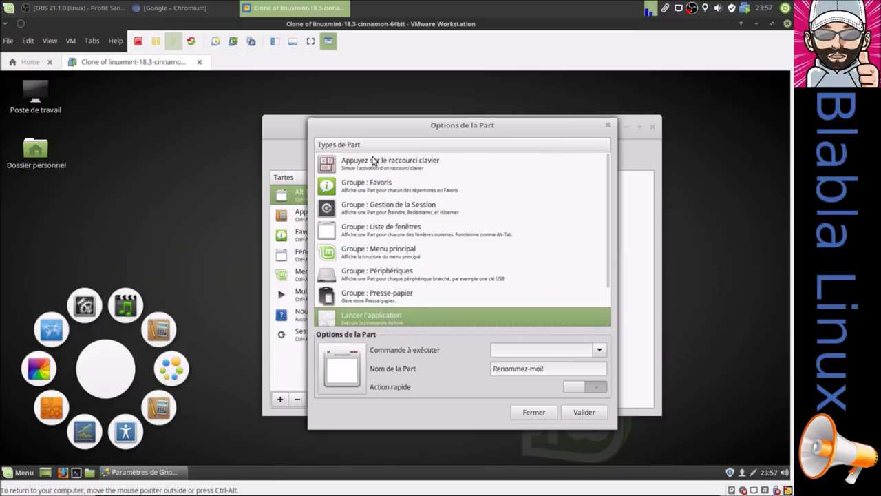
{"action": "scroll", "coordinate": [372, 161], "scroll_direction": "down", "scroll_amount": 2}
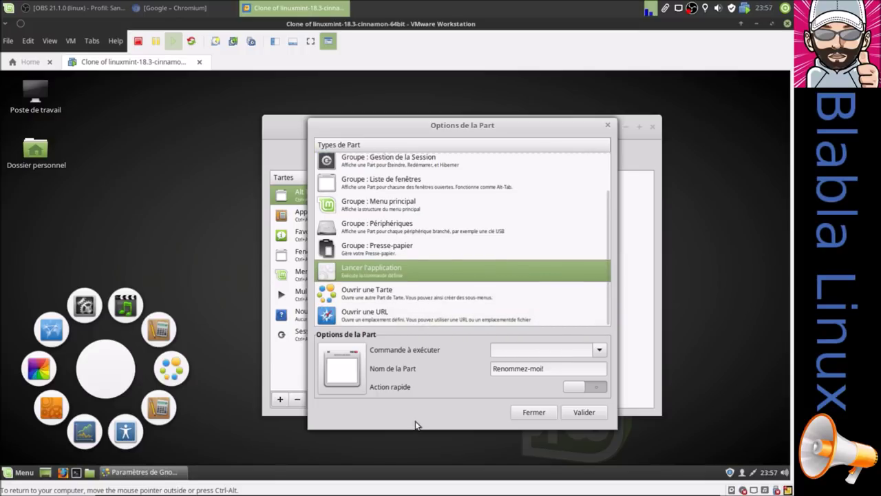
{"action": "left_click", "coordinate": [359, 253]}
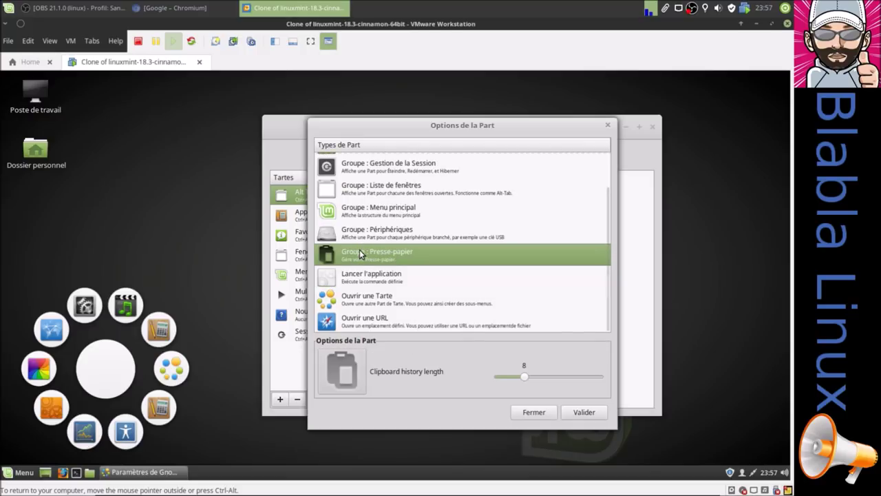
{"action": "left_click", "coordinate": [583, 412]}
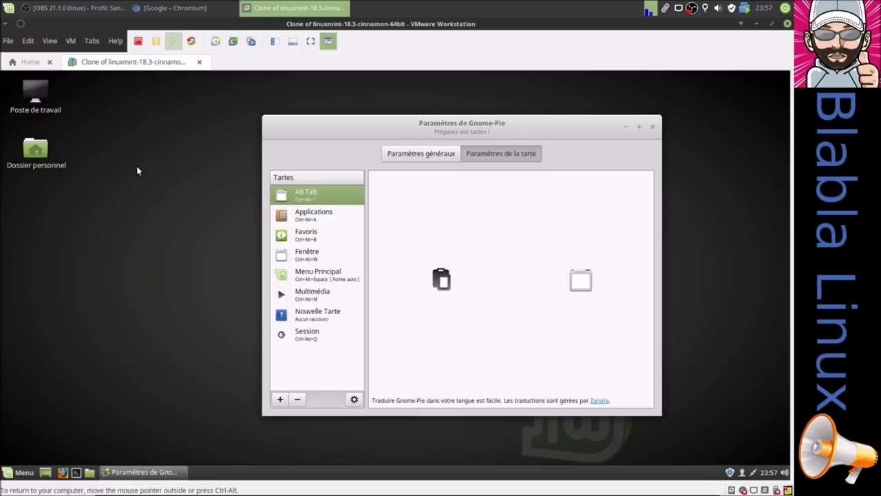
- Open the Alt Tab pie on the desktop to check for the clipboard slice, and dismiss it
{"action": "key", "text": "ctrl+alt+t"}
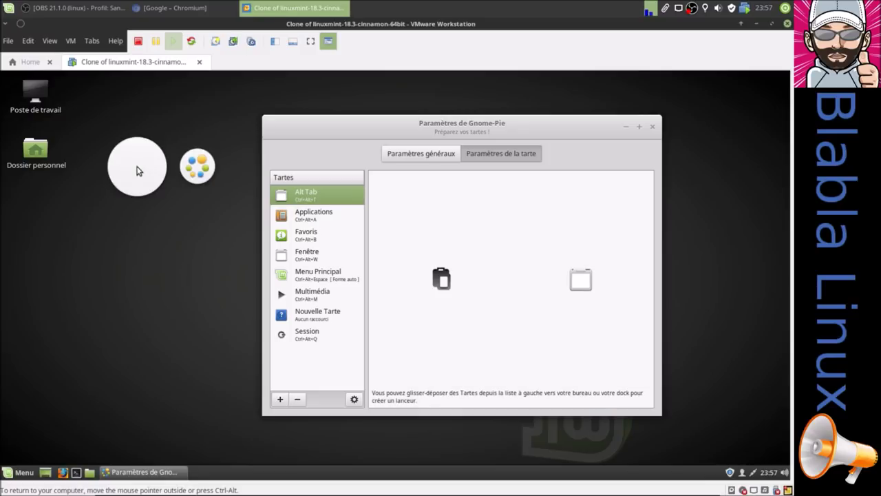
{"action": "left_click", "coordinate": [170, 342]}
{"action": "mouse_move", "coordinate": [613, 285]}
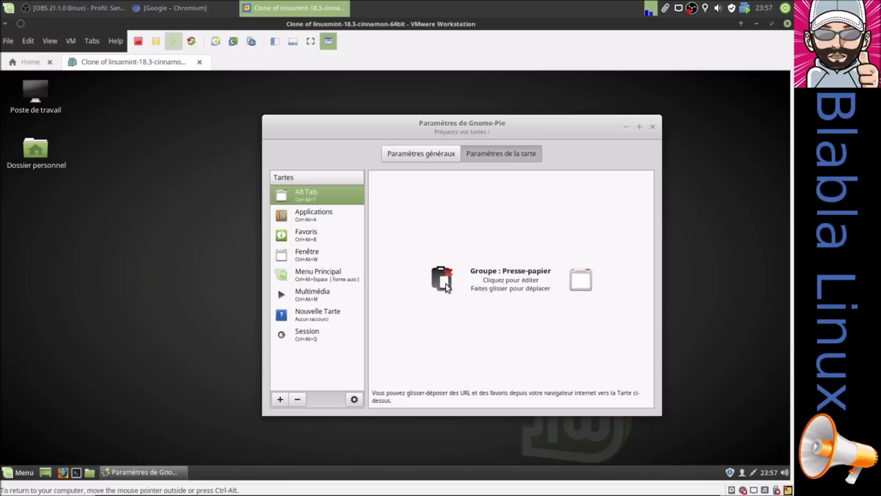
- Change the Alt Tab pie's clipboard slice to the type Groupe : Périphériques
{"action": "left_click", "coordinate": [444, 285]}
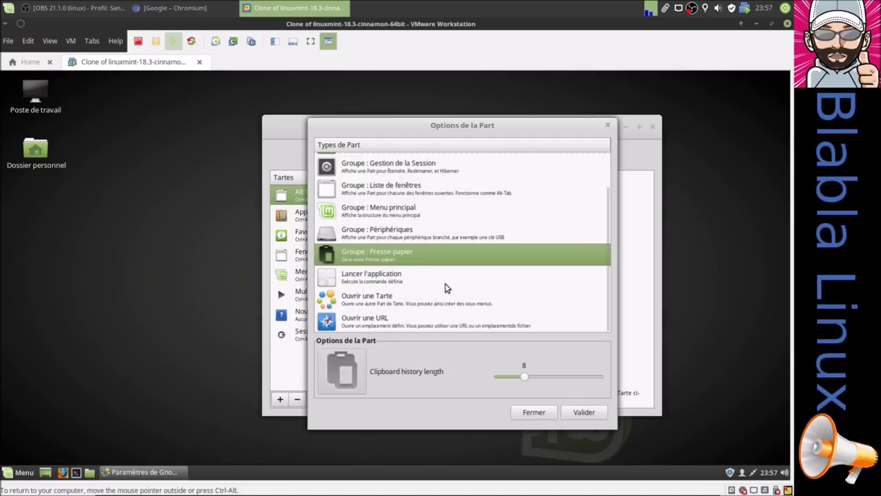
{"action": "left_click", "coordinate": [371, 234]}
{"action": "left_click", "coordinate": [584, 412]}
{"action": "left_click", "coordinate": [143, 253]}
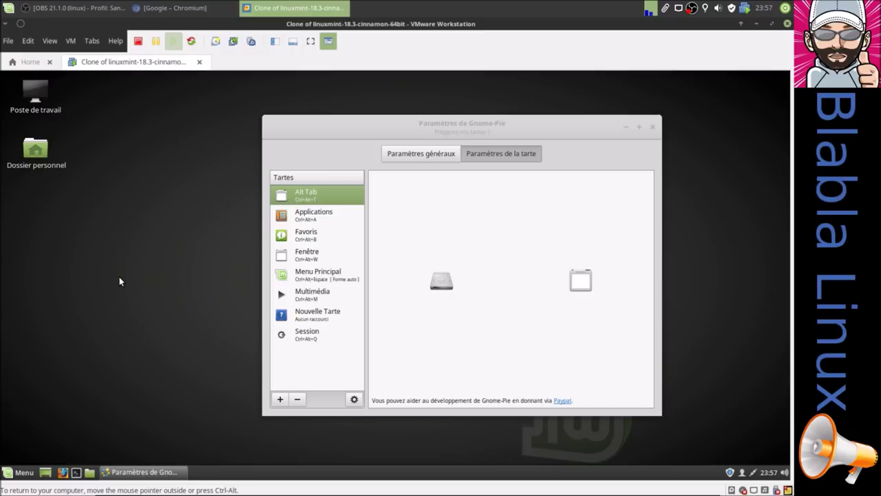
- Open the Alt Tab pie on the desktop for comparison and swap the positions of its two slices in the settings
{"action": "key", "text": "ctrl+alt+t"}
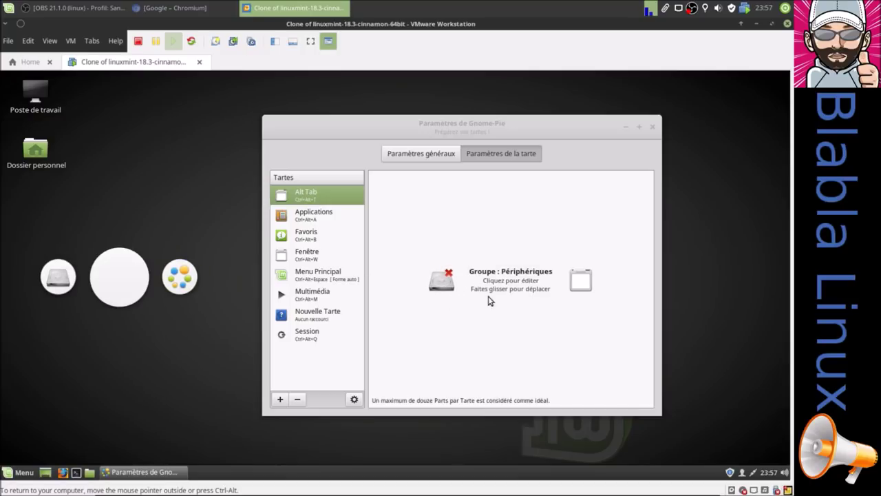
{"action": "left_click_drag", "start_coordinate": [582, 282], "coordinate": [442, 279]}
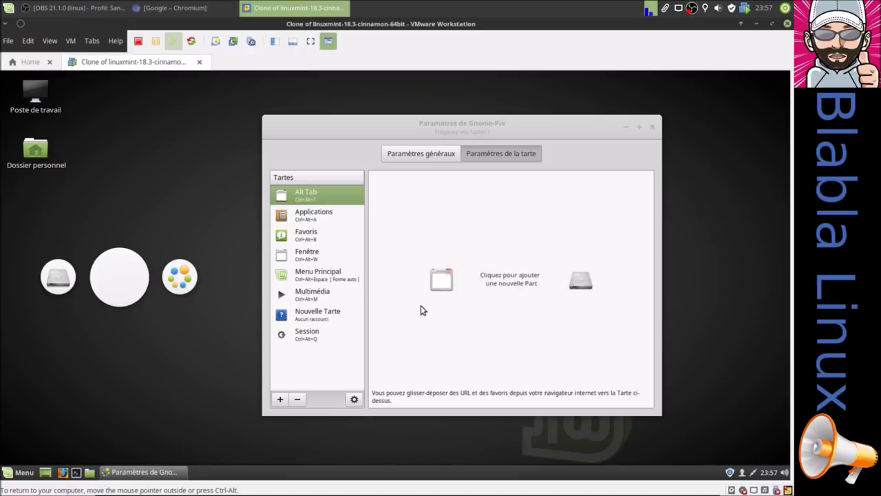
{"action": "left_click", "coordinate": [170, 363]}
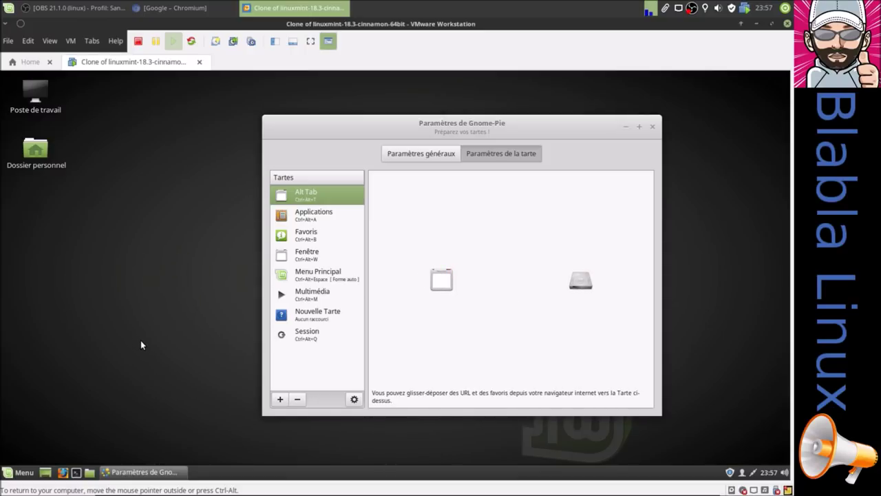
- Test the reordered Alt Tab pie by opening the root file system through its devices slice, and close the file manager
{"action": "key", "text": "ctrl+alt+t"}
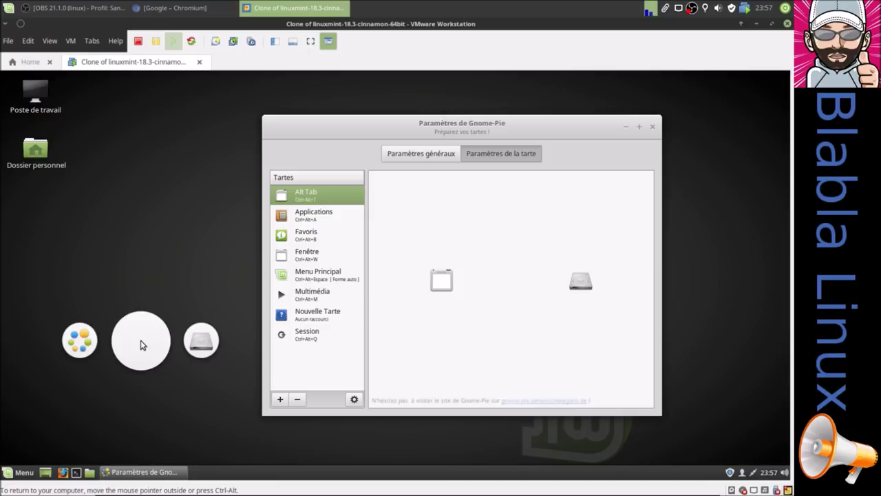
{"action": "left_click", "coordinate": [166, 198]}
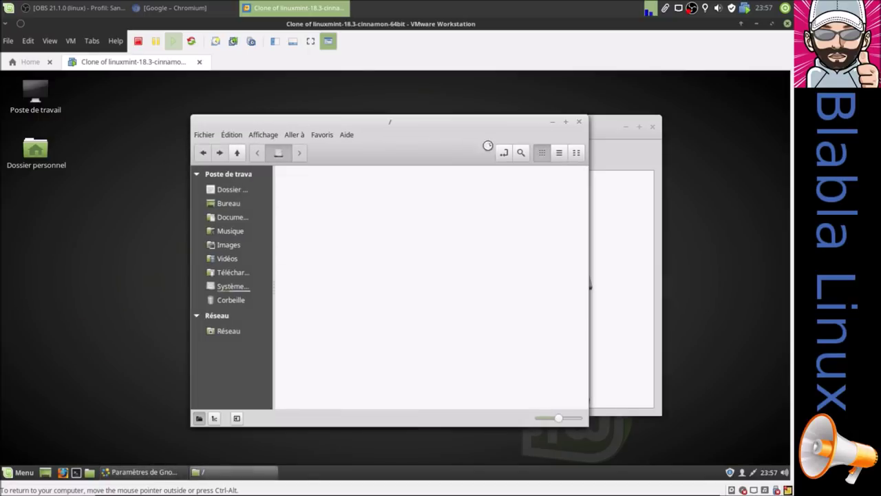
{"action": "left_click", "coordinate": [580, 121]}
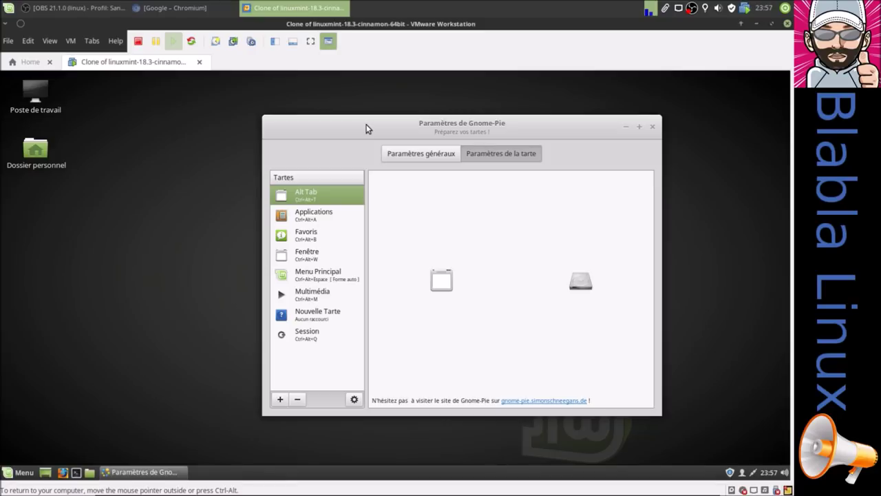
- Move the Gnome-Pie settings window closer to the desktop icons
{"action": "left_click_drag", "start_coordinate": [366, 128], "coordinate": [308, 132]}
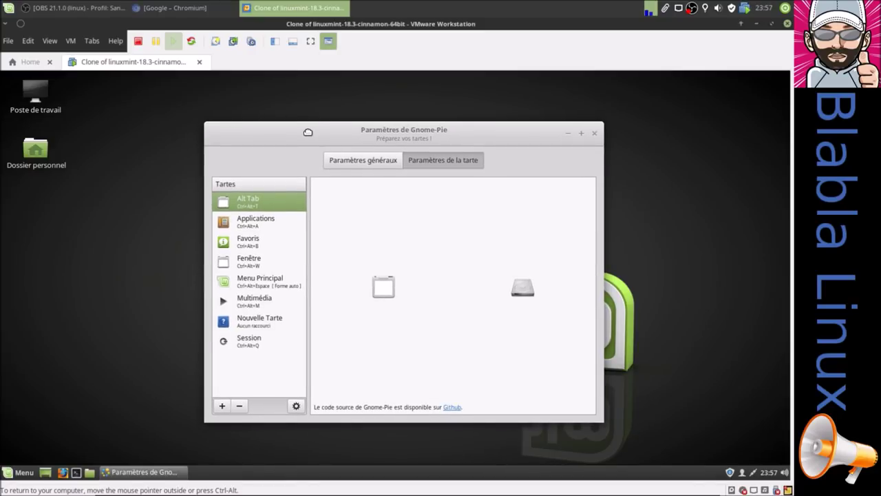
{"action": "left_click_drag", "start_coordinate": [307, 132], "coordinate": [279, 130]}
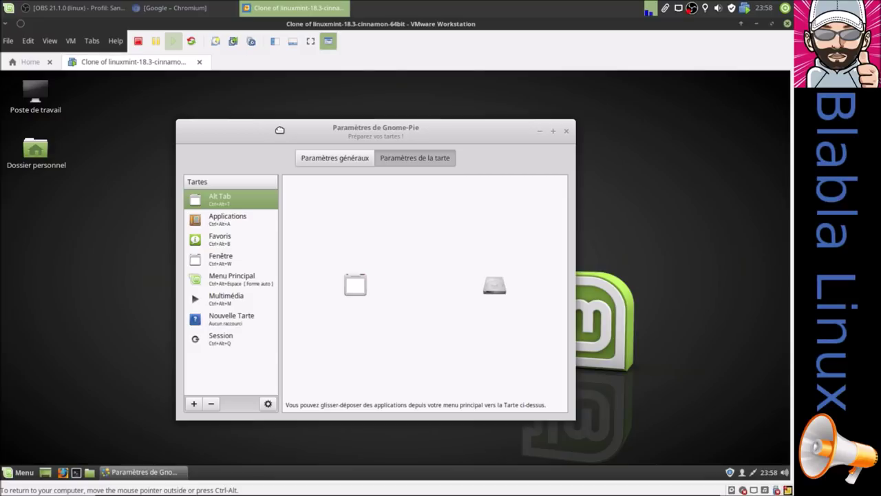
{"action": "left_click_drag", "start_coordinate": [279, 130], "coordinate": [278, 131]}
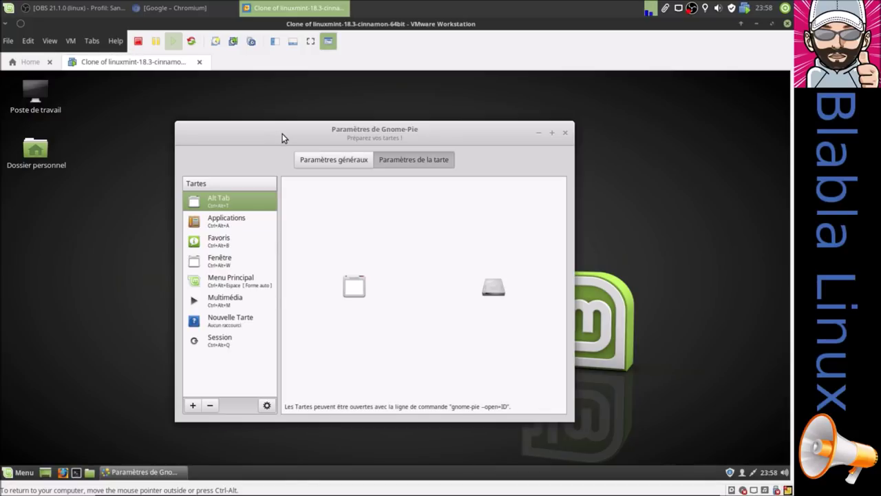